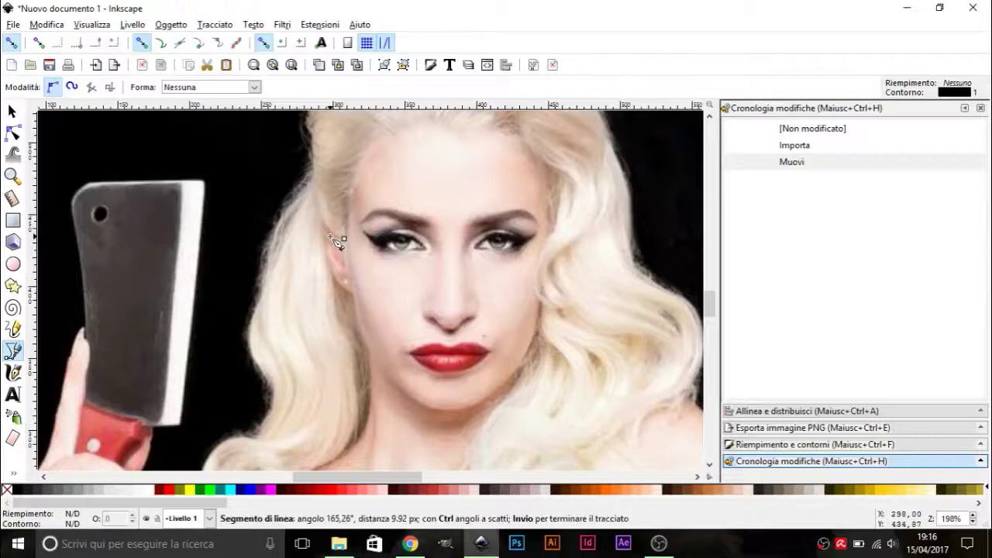
# Step: Trace the ear outline in black and reshape its curve with the Node tool
pyautogui.scroll(2, 344, 238)
pyautogui.moveTo(328, 267)
pyautogui.mouseDown()
pyautogui.moveTo(340, 297)
pyautogui.moveTo(401, 337)
pyautogui.mouseUp()
pyautogui.press('Return')
pyautogui.press('n')
pyautogui.scroll(2, 361, 316)
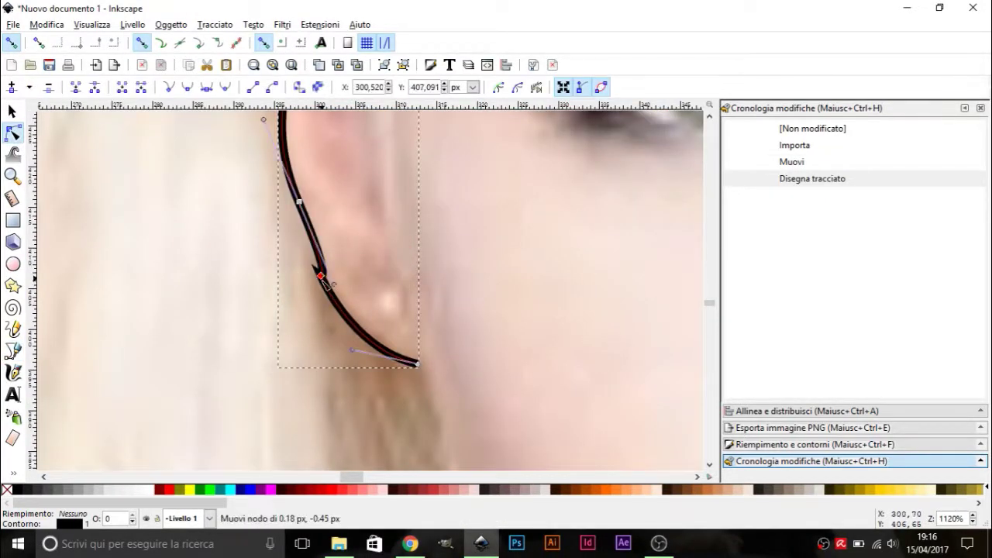
pyautogui.moveTo(318, 263); pyautogui.dragTo(377, 288)
pyautogui.scroll(-2, 400, 370)
# Step: Continue the outline from the ear down the side of the face, along the jaw past the chin
pyautogui.press('b')
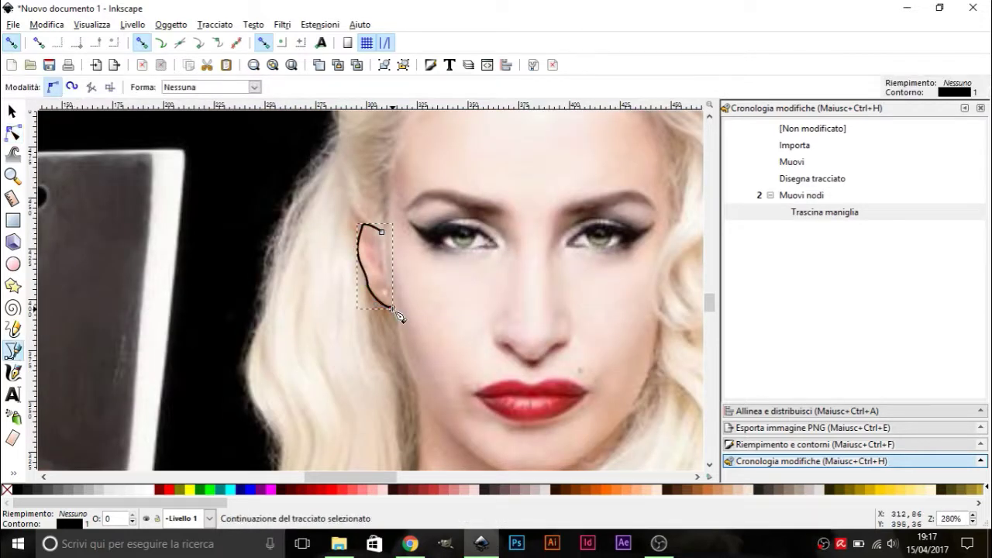
pyautogui.click(392, 309)
pyautogui.scroll(-1, 399, 314)
pyautogui.click(411, 358)
pyautogui.scroll(-3, 449, 365)
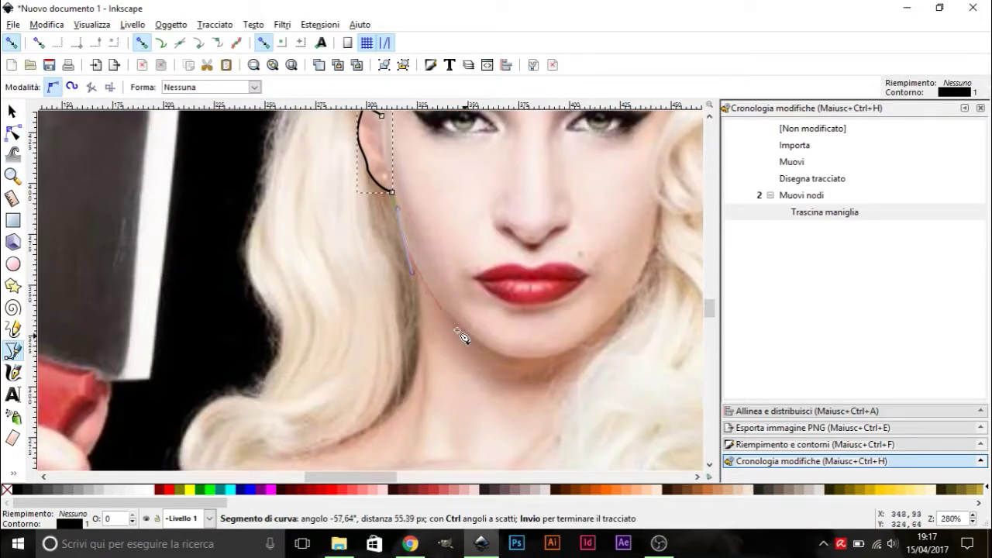
pyautogui.click(452, 321)
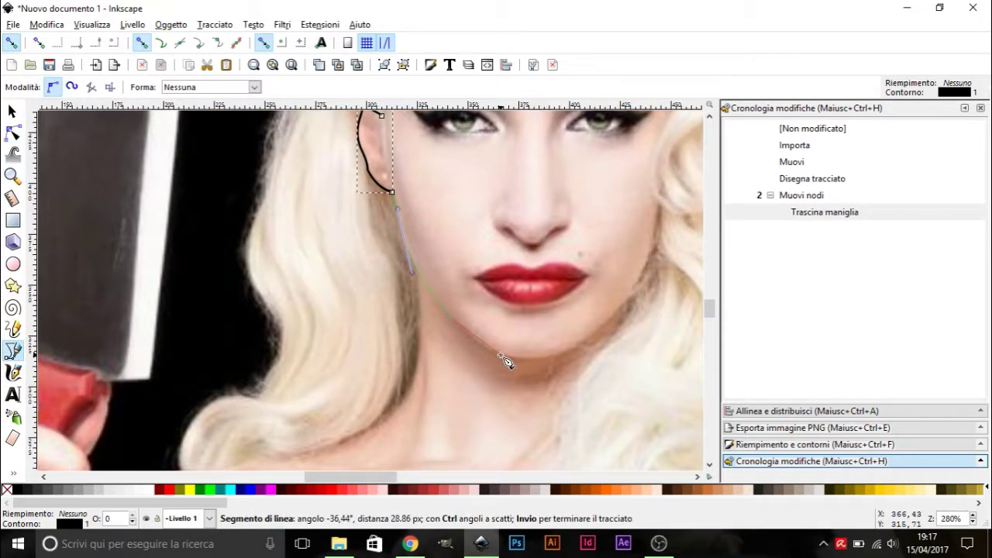
pyautogui.moveTo(503, 358); pyautogui.dragTo(528, 362)
pyautogui.moveTo(628, 301); pyautogui.dragTo(659, 262)
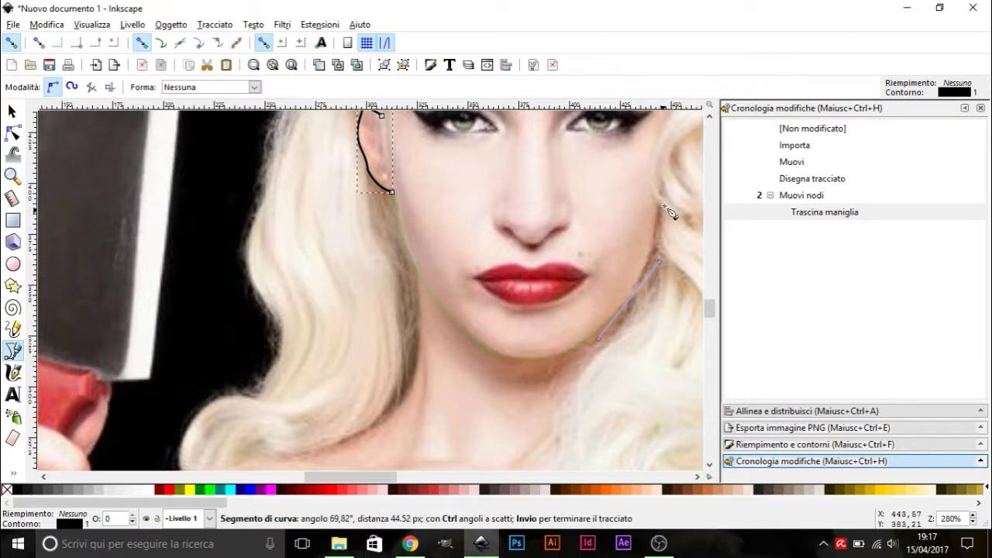
# Step: Carry the outline up and over the head, closing it onto the ear stroke
pyautogui.scroll(5, 667, 211)
pyautogui.hscroll(5, 429, 186)
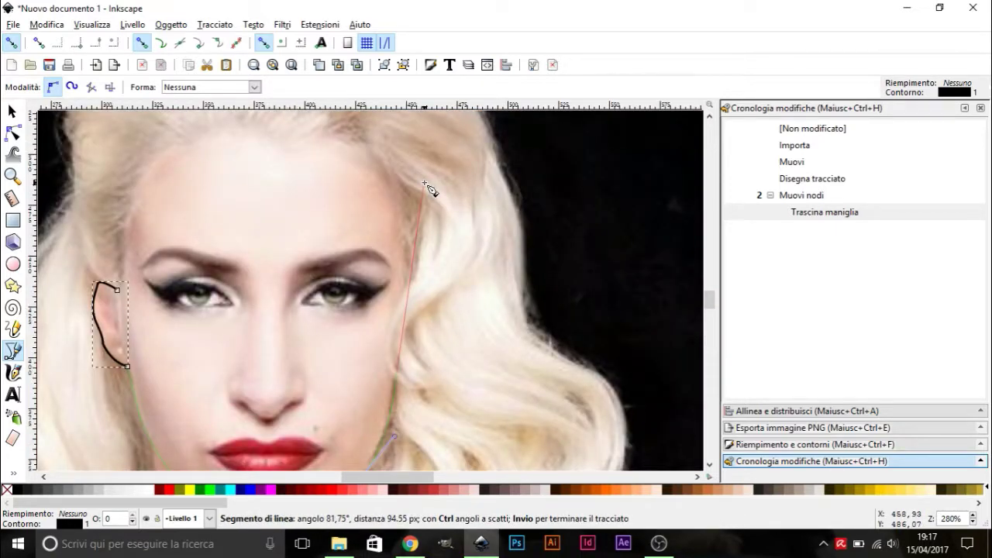
pyautogui.click(429, 186)
pyautogui.scroll(2, 429, 187)
pyautogui.moveTo(156, 192); pyautogui.dragTo(108, 256)
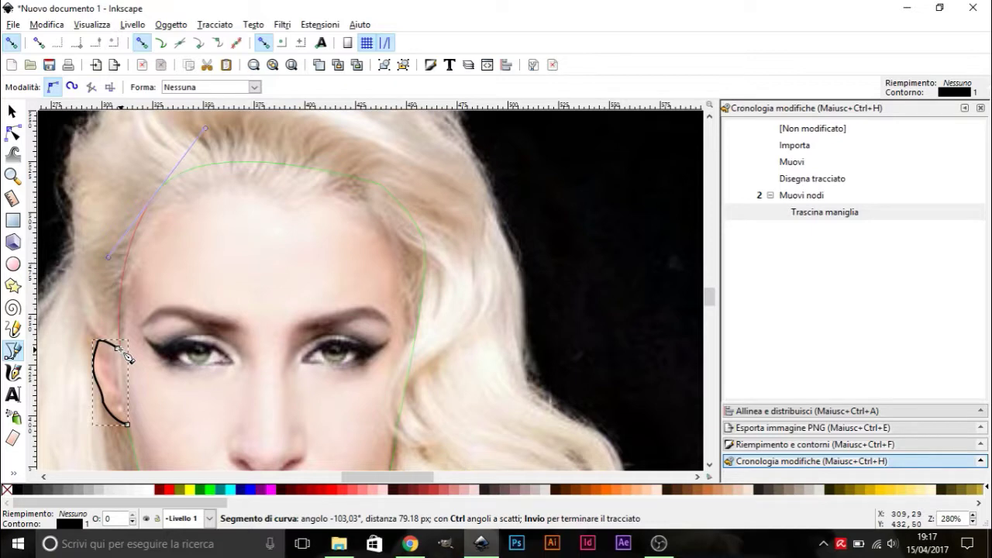
pyautogui.click(126, 353)
# Step: Begin a hair line running down toward the shoulder
pyautogui.scroll(-5, 233, 339)
pyautogui.hscroll(-2, 233, 338)
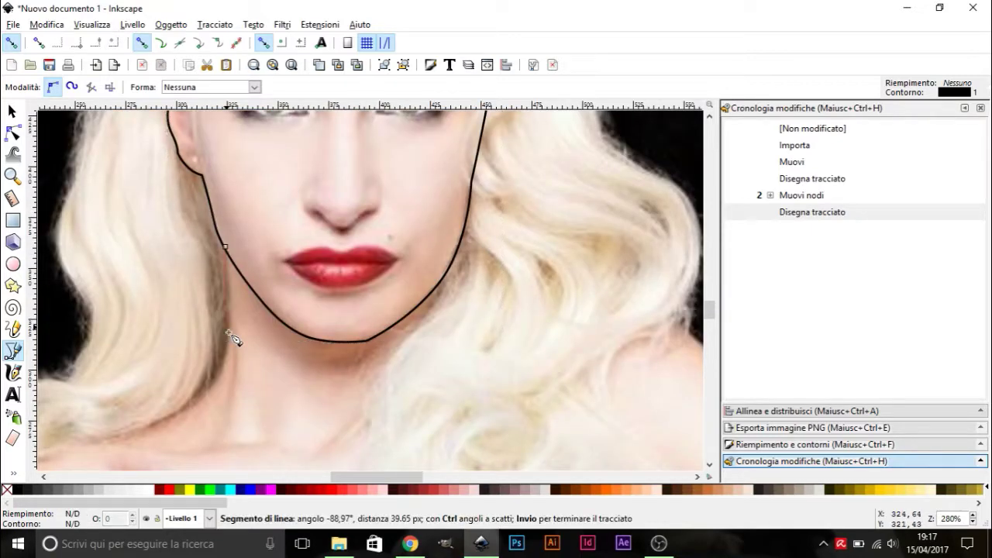
pyautogui.scroll(-2, 231, 337)
pyautogui.hscroll(-5, 231, 337)
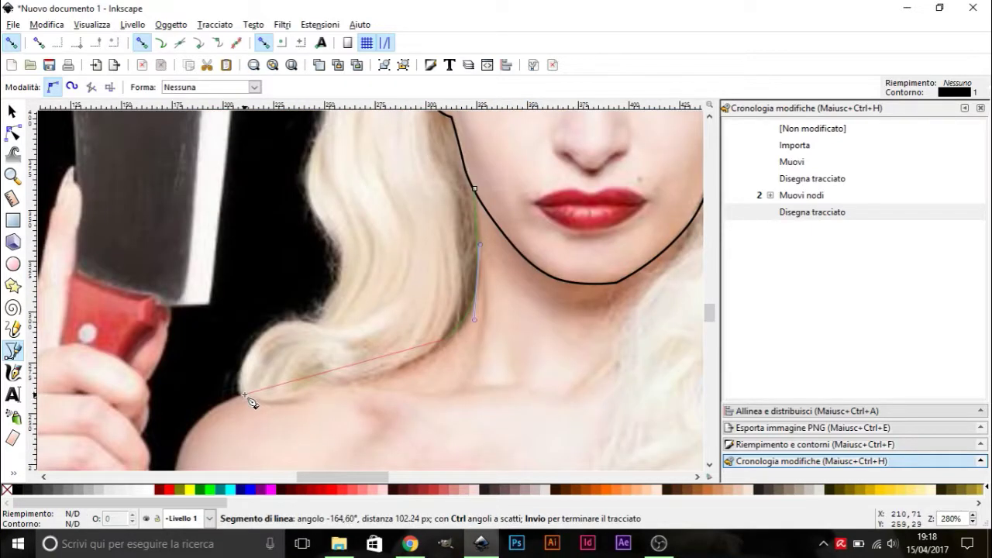
pyautogui.moveTo(302, 380); pyautogui.dragTo(186, 409)
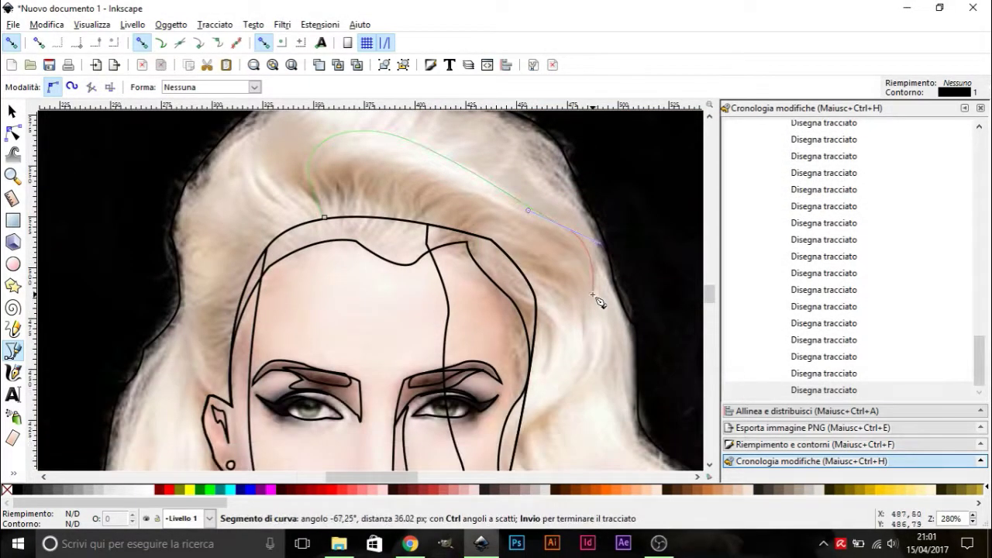
# Step: Trace the hair outline down the right side and across the top of the forehead
pyautogui.moveTo(588, 321); pyautogui.dragTo(616, 378)
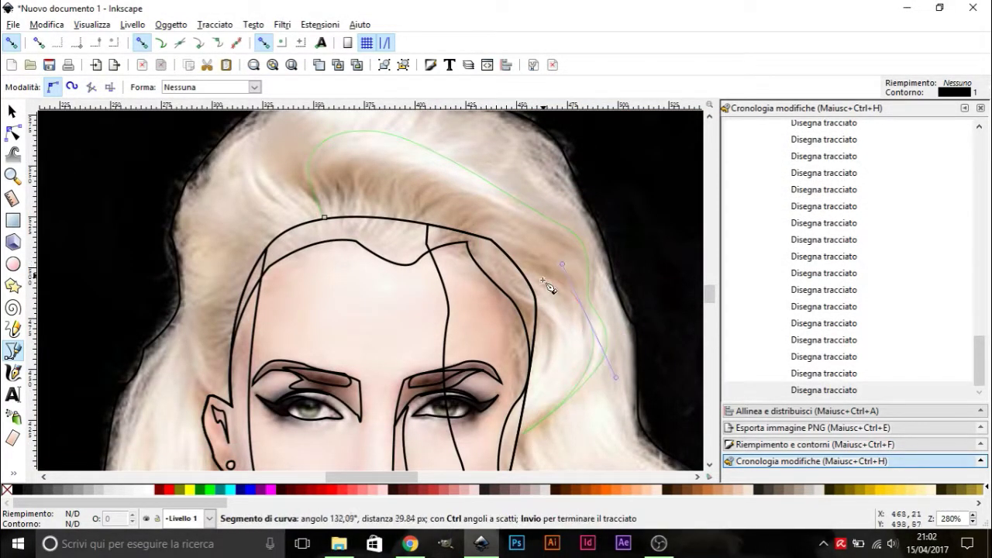
pyautogui.click(496, 241)
pyautogui.press('Return')
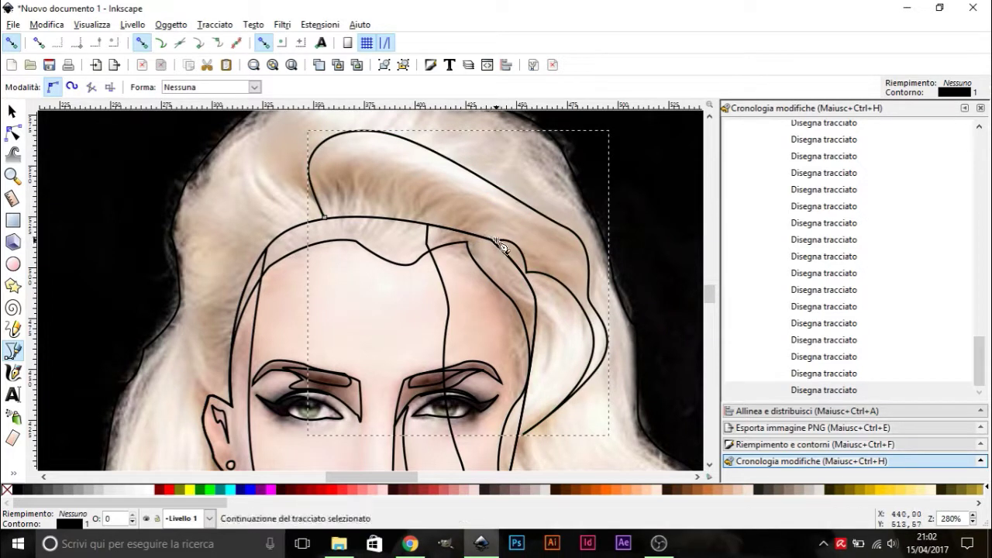
pyautogui.moveTo(496, 241)
pyautogui.mouseDown()
pyautogui.moveTo(469, 256)
pyautogui.moveTo(471, 242)
pyautogui.mouseUp()
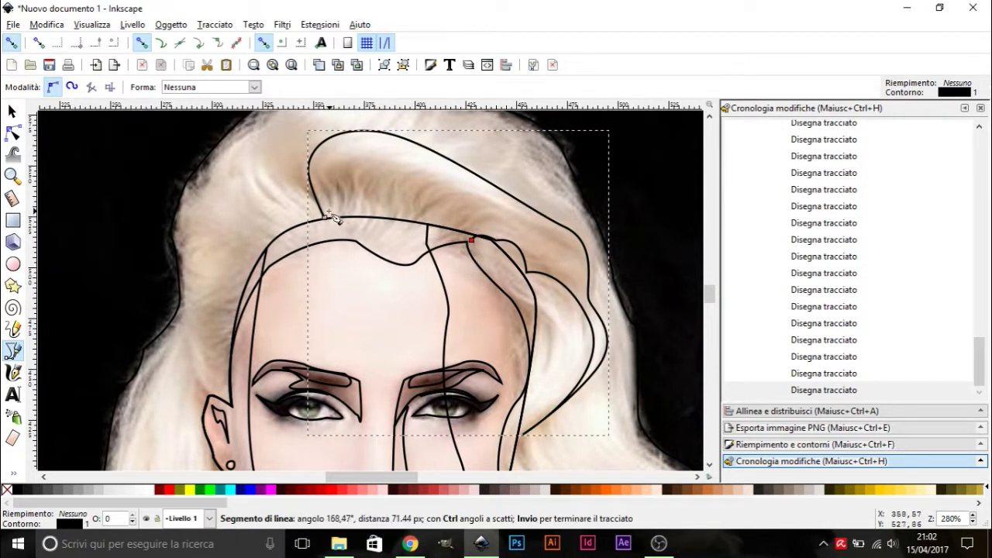
pyautogui.moveTo(325, 218); pyautogui.dragTo(230, 212)
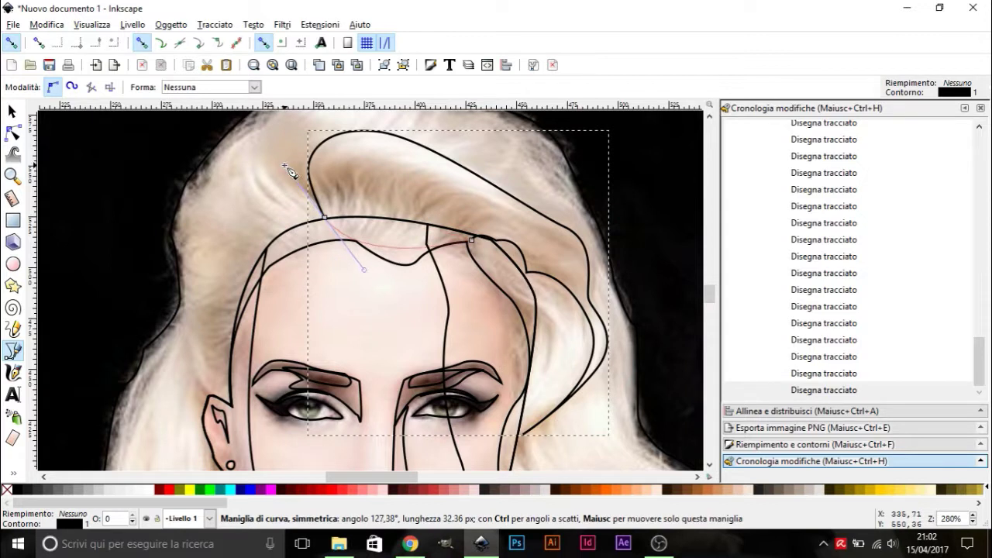
# Step: Draw two short curved strands inside the raised quiff
pyautogui.moveTo(329, 160); pyautogui.dragTo(355, 159)
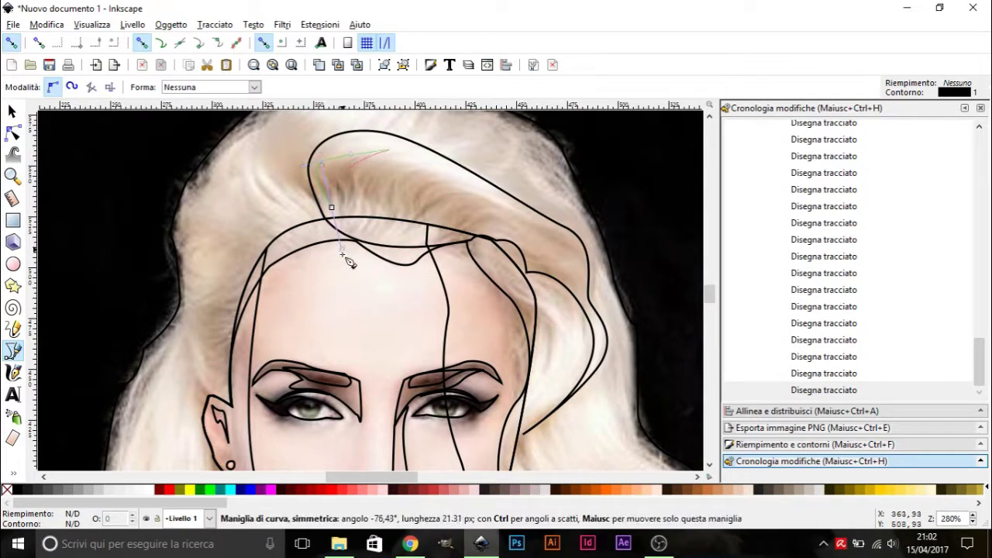
pyautogui.moveTo(379, 266); pyautogui.dragTo(379, 265)
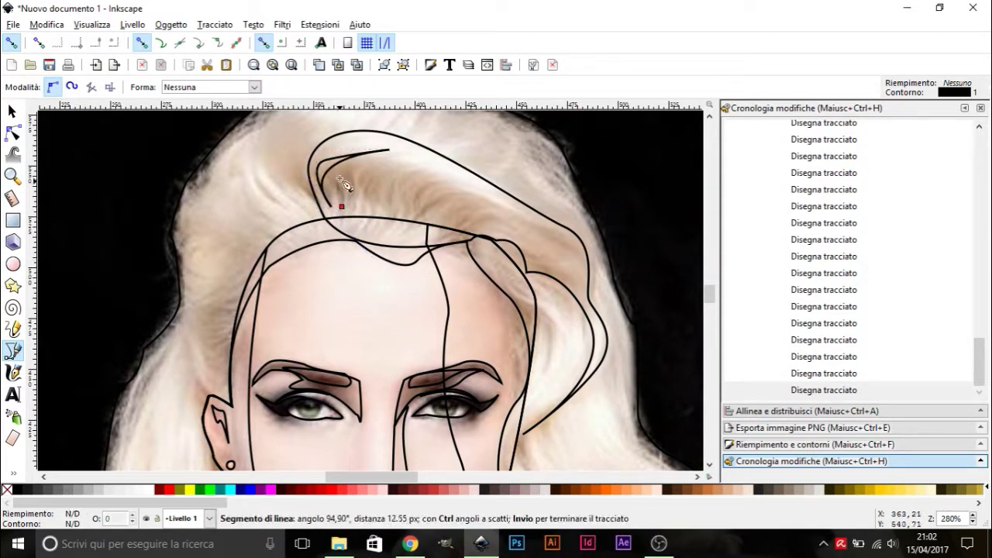
pyautogui.scroll(2, 357, 175)
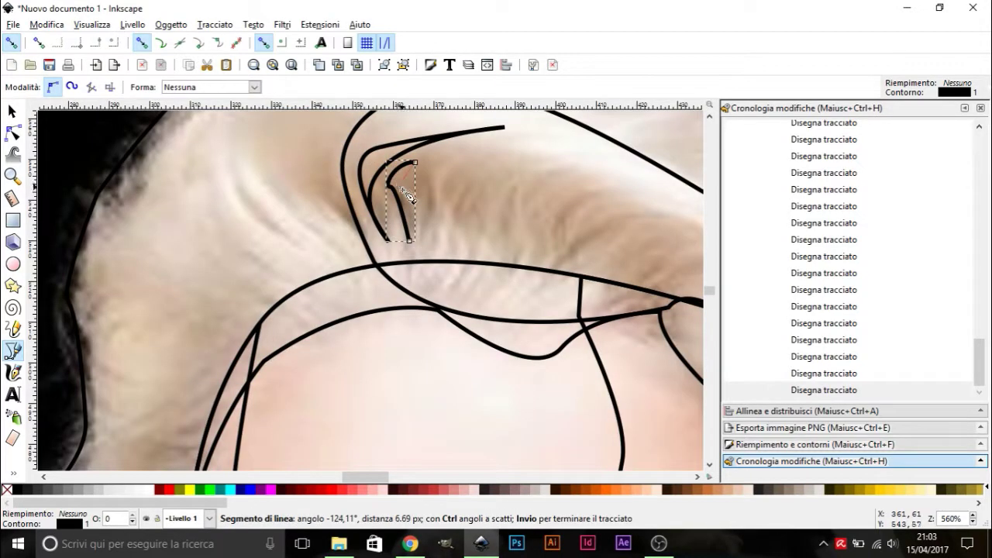
pyautogui.moveTo(451, 226); pyautogui.dragTo(449, 213)
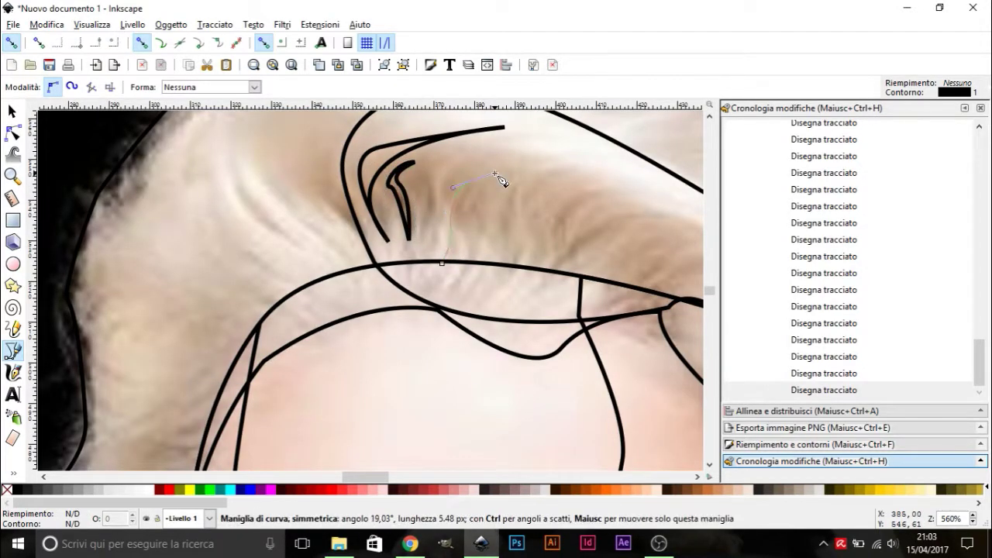
pyautogui.moveTo(496, 174)
pyautogui.mouseDown()
pyautogui.moveTo(465, 222)
pyautogui.moveTo(514, 288)
pyautogui.moveTo(466, 290)
pyautogui.mouseUp()
pyautogui.click(471, 279)
pyautogui.press('Return')
# Step: Draw a long curved strand sweeping across the quiff
pyautogui.scroll(-2, 466, 290)
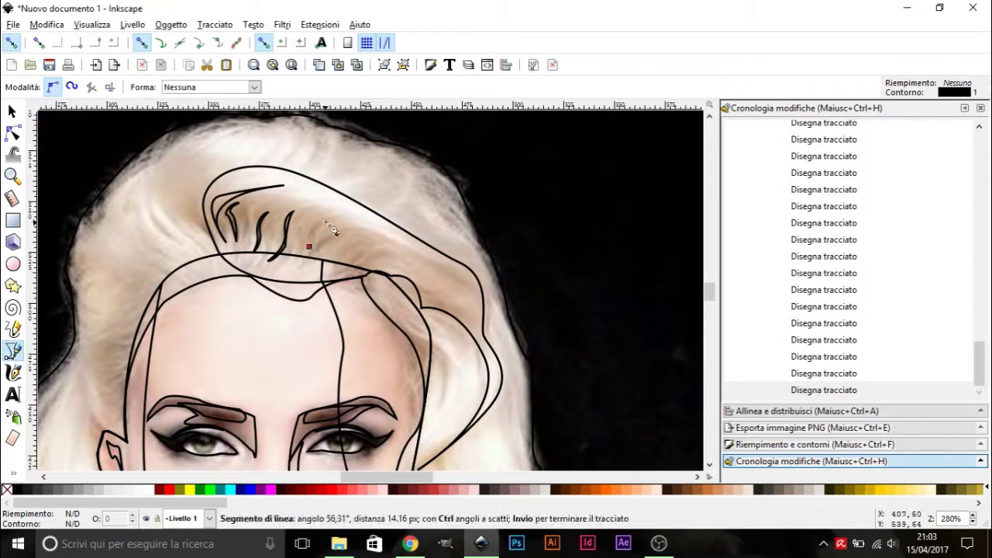
pyautogui.press('Return')
pyautogui.moveTo(296, 264)
pyautogui.mouseDown()
pyautogui.moveTo(380, 236)
pyautogui.moveTo(388, 243)
pyautogui.mouseUp()
pyautogui.moveTo(459, 273); pyautogui.dragTo(484, 280)
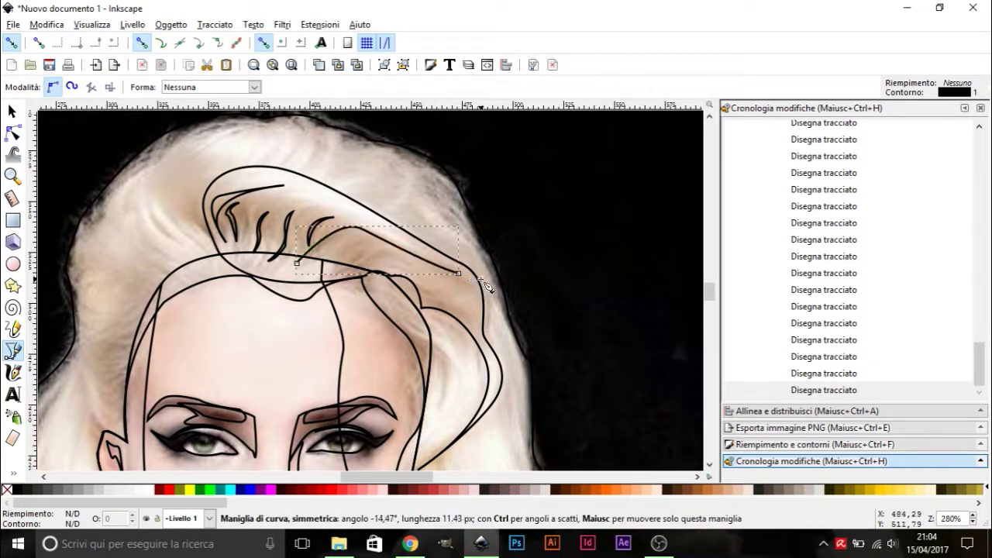
pyautogui.moveTo(354, 232); pyautogui.dragTo(326, 211)
pyautogui.press('Return')
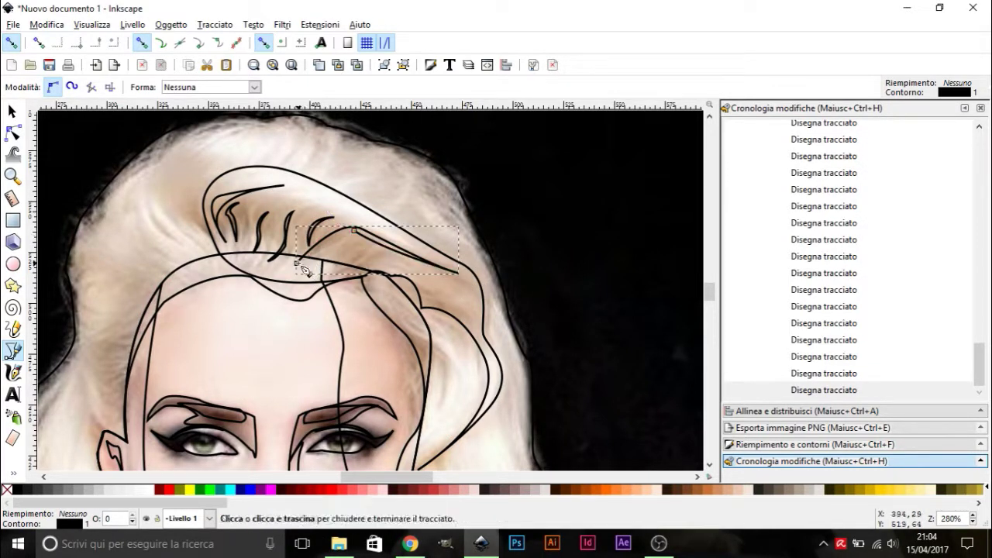
# Step: Add a small strand curving up at the quiff's left edge
pyautogui.moveTo(302, 267); pyautogui.dragTo(266, 295)
pyautogui.click(208, 248)
pyautogui.moveTo(191, 230); pyautogui.dragTo(167, 211)
pyautogui.press('Return')
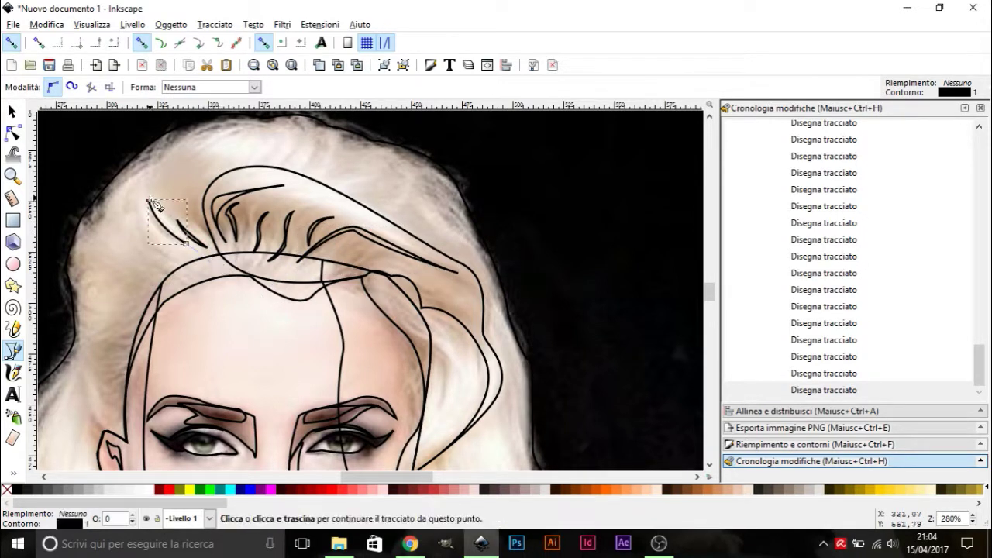
pyautogui.hscroll(-5, 150, 200)
pyautogui.moveTo(311, 244); pyautogui.dragTo(403, 281)
# Step: Finish the hairline and draw a hair curve near the shoulder
pyautogui.press('Return')
pyautogui.scroll(-4, 403, 281)
pyautogui.moveTo(289, 203); pyautogui.dragTo(304, 189)
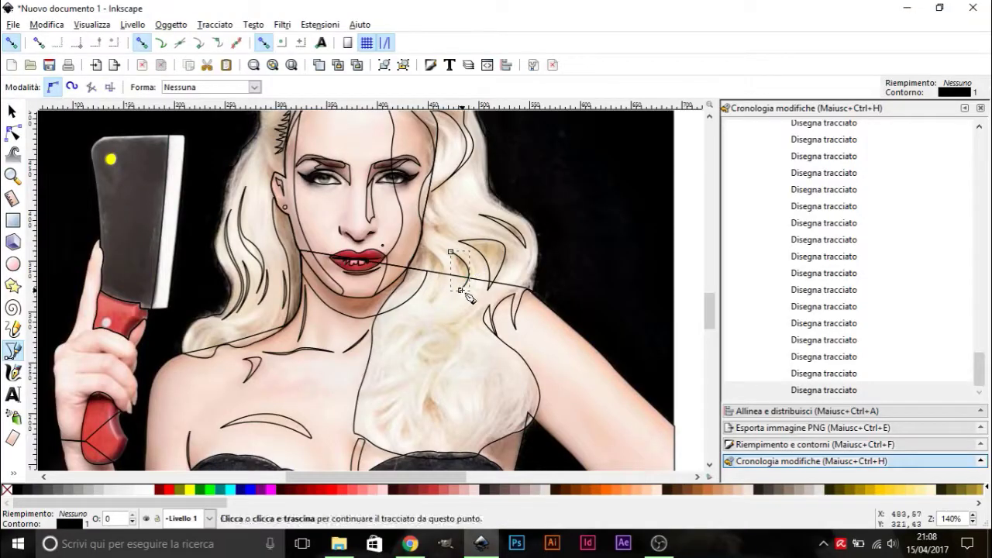
pyautogui.moveTo(467, 298)
pyautogui.mouseDown()
pyautogui.moveTo(443, 295)
pyautogui.moveTo(419, 232)
pyautogui.mouseUp()
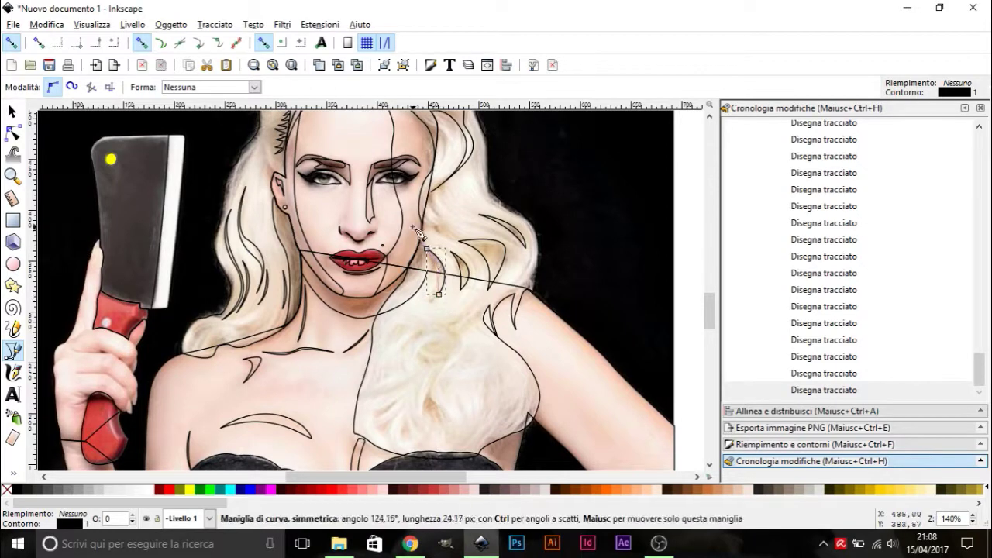
pyautogui.press('Return')
pyautogui.scroll(-2, 411, 232)
# Step: Draw a hair strand over the shoulder, adjust its nodes, and close it into a loop
pyautogui.click(461, 291)
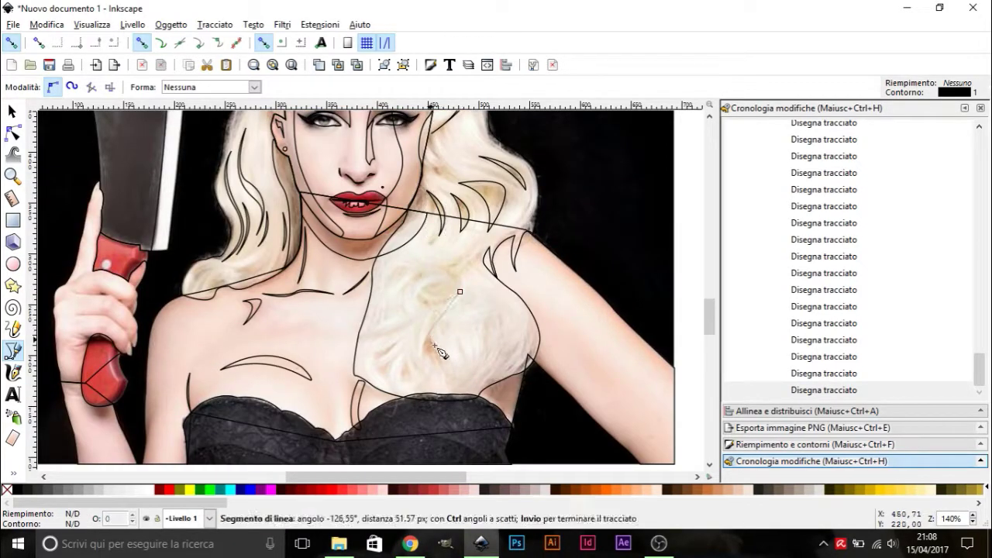
pyautogui.moveTo(447, 366); pyautogui.dragTo(444, 383)
pyautogui.moveTo(432, 327)
pyautogui.mouseDown()
pyautogui.moveTo(407, 298)
pyautogui.moveTo(483, 421)
pyautogui.mouseUp()
pyautogui.press('Return')
pyautogui.press('n')
pyautogui.keyDown('ctrl'); pyautogui.scroll(3, 441, 332); pyautogui.keyUp('ctrl')
pyautogui.press('b')
pyautogui.click(413, 333)
pyautogui.moveTo(493, 217); pyautogui.dragTo(479, 266)
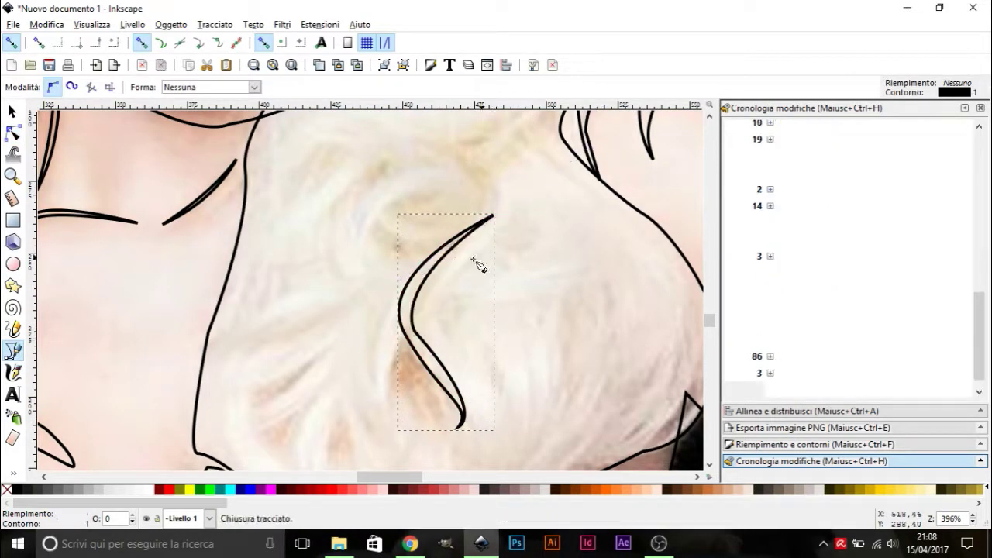
pyautogui.keyDown('ctrl'); pyautogui.scroll(-3, 479, 266); pyautogui.keyUp('ctrl')
# Step: Trace curves along the hair beside the face and across the crown of the head
pyautogui.click(411, 288)
pyautogui.scroll(8, 418, 278)
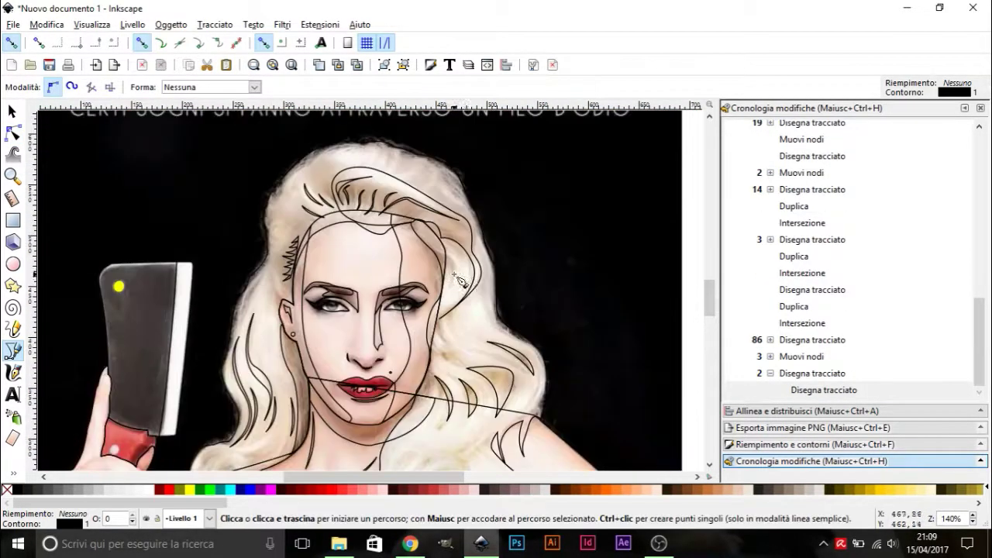
pyautogui.moveTo(430, 236); pyautogui.dragTo(445, 258)
pyautogui.press('Return')
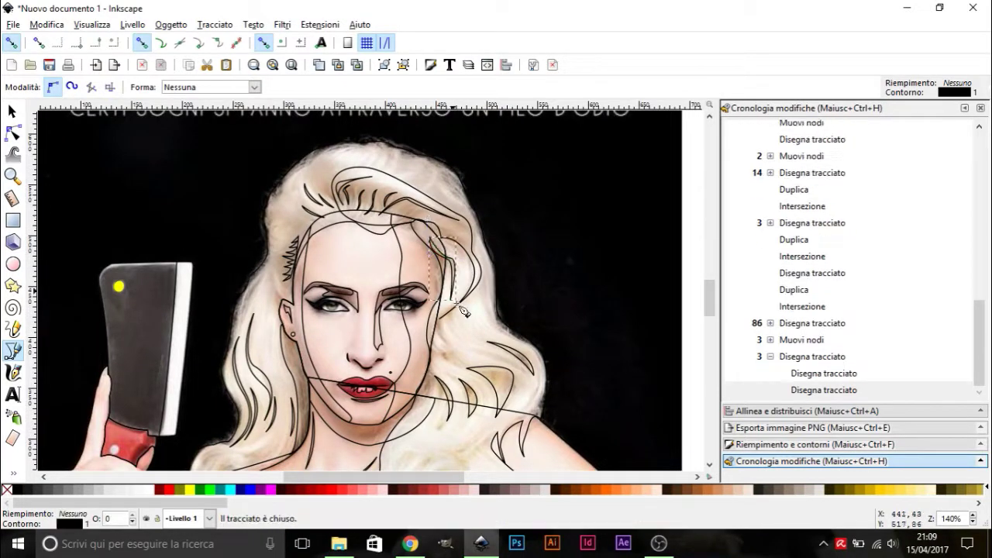
pyautogui.click(316, 193)
pyautogui.moveTo(358, 163); pyautogui.dragTo(341, 186)
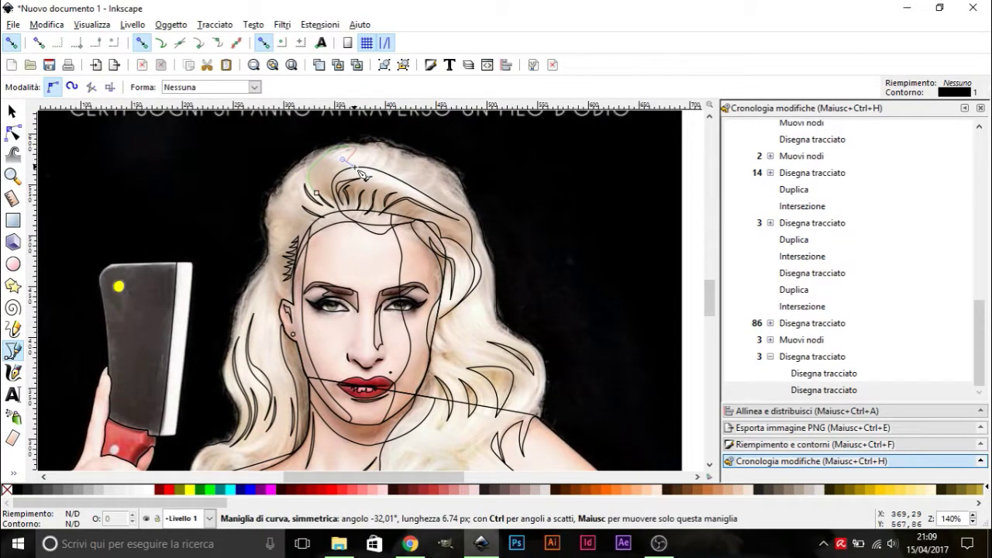
pyautogui.moveTo(430, 204); pyautogui.dragTo(472, 233)
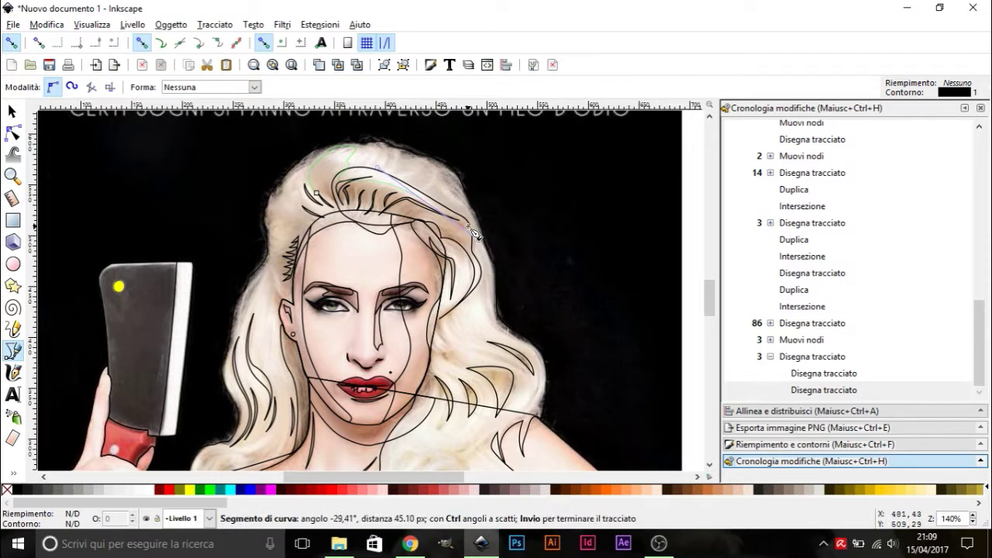
pyautogui.press('Return')
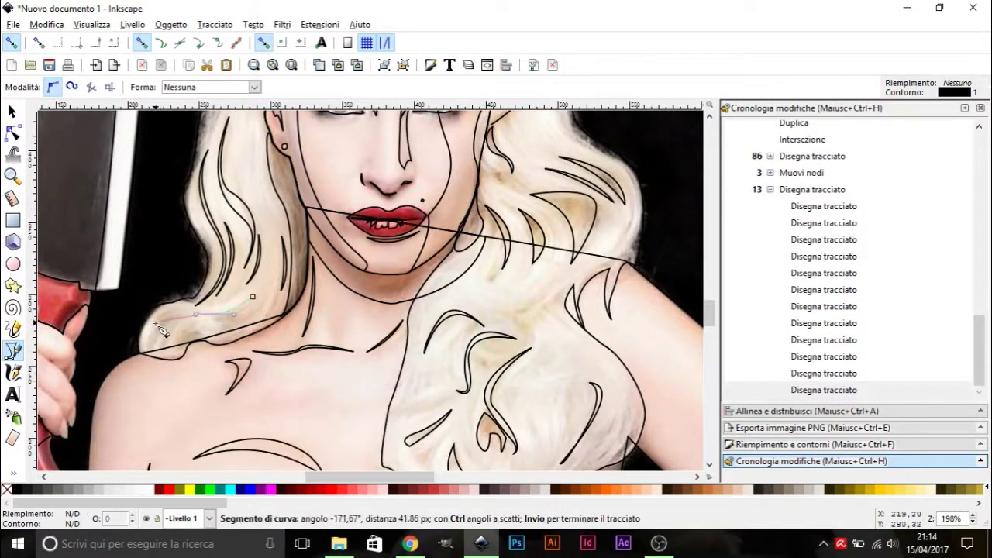
# Step: Trace two curved hair strands, one near the face and one along the shoulder
pyautogui.moveTo(161, 331); pyautogui.dragTo(159, 341)
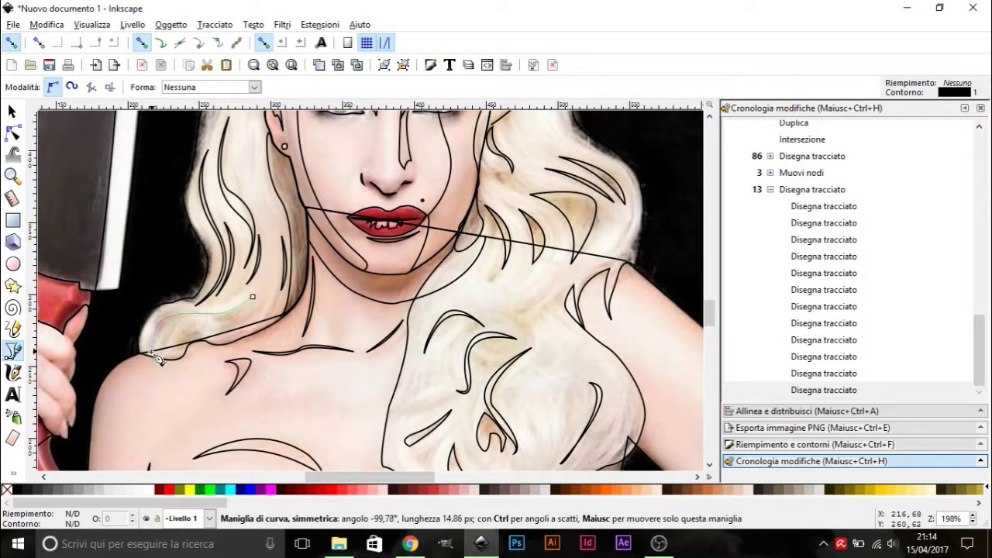
pyautogui.moveTo(252, 318); pyautogui.dragTo(266, 326)
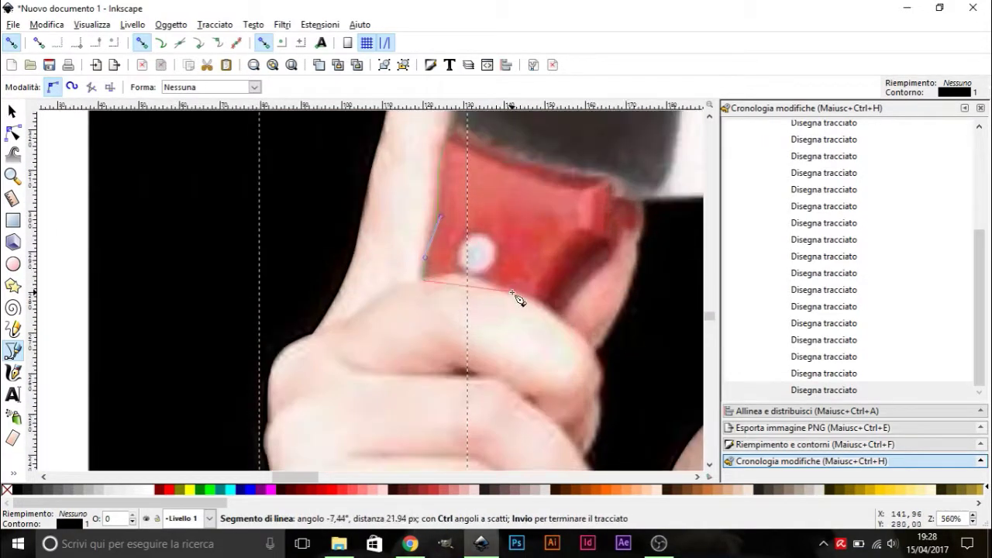
# Step: Outline the top of the fingers gripping the cleaver handle
pyautogui.moveTo(512, 294); pyautogui.dragTo(580, 332)
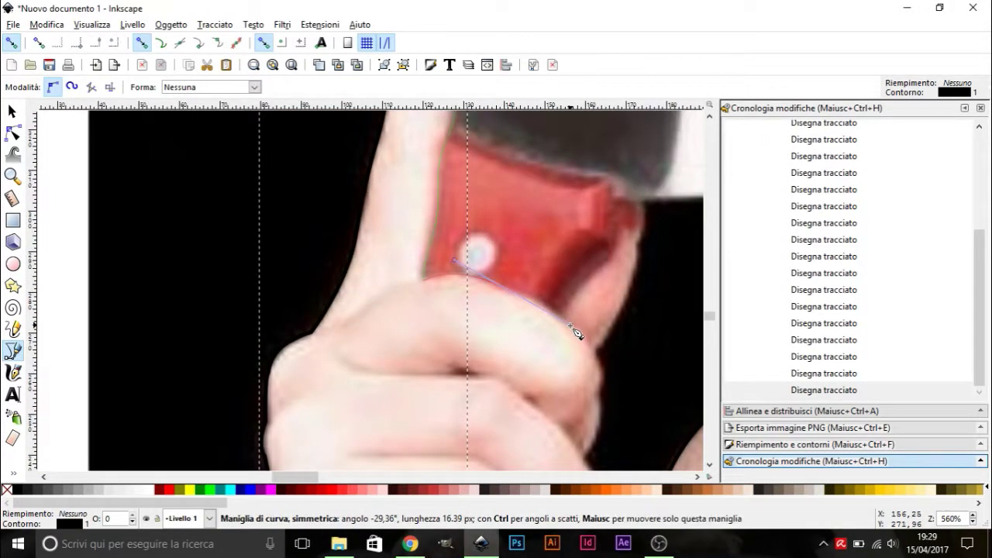
pyautogui.press('BackSpace')
pyautogui.moveTo(504, 291); pyautogui.dragTo(587, 345)
pyautogui.press('Return')
pyautogui.click(566, 320)
pyautogui.press('Return')
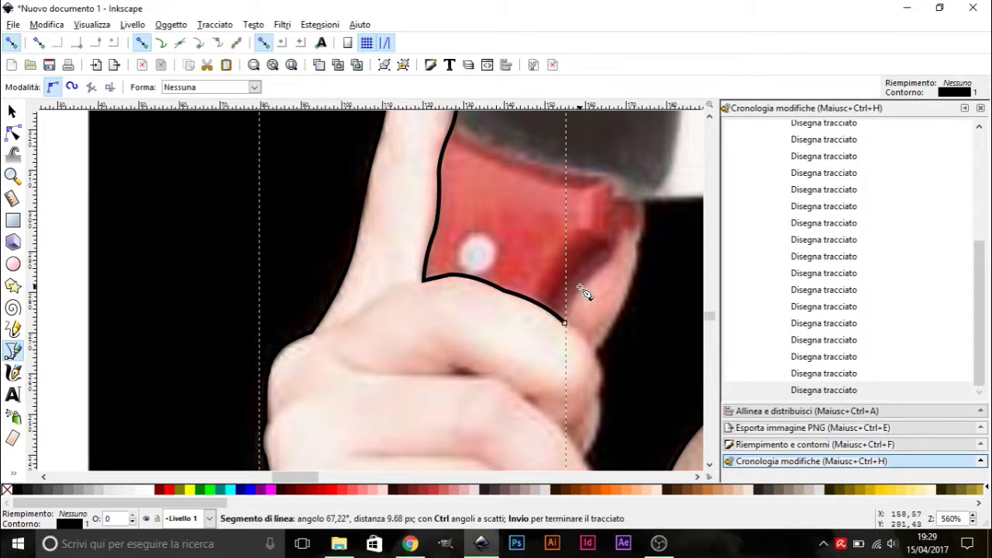
# Step: Trace the handle's edge where it steps into the blade, then curve down the finger
pyautogui.scroll(-2, 585, 291)
pyautogui.scroll(1, 589, 287)
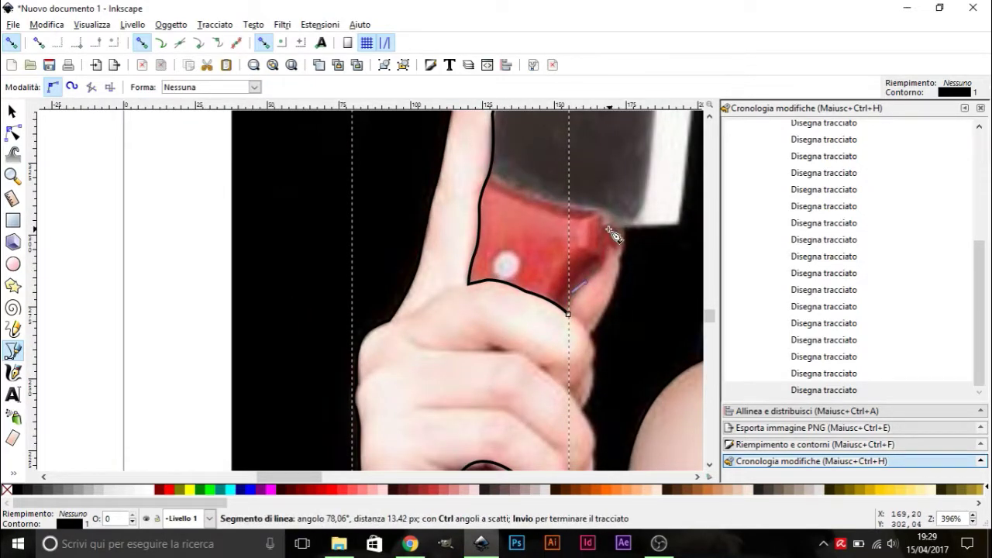
pyautogui.click(607, 227)
pyautogui.click(624, 229)
pyautogui.click(621, 262)
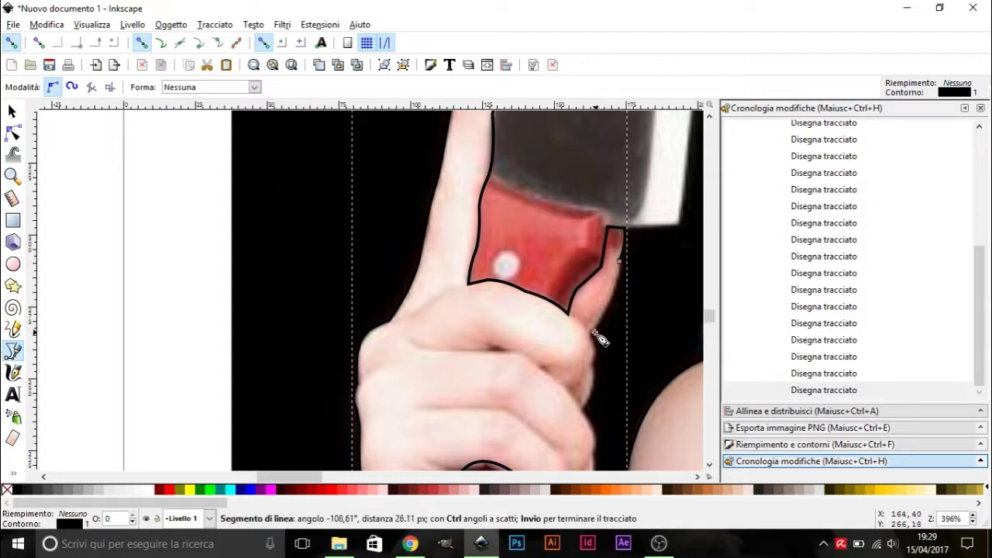
pyautogui.moveTo(594, 333); pyautogui.dragTo(568, 357)
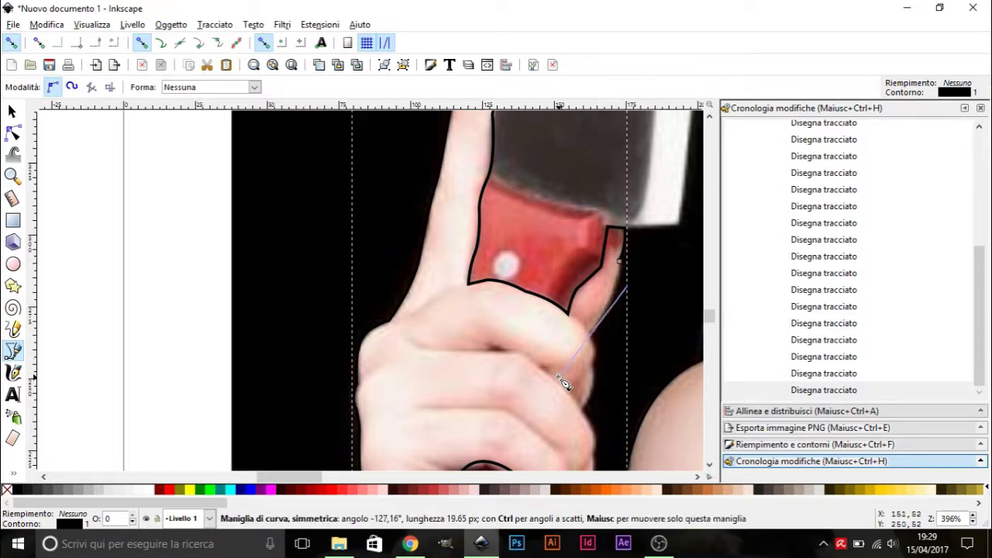
pyautogui.hscroll(3, 564, 382)
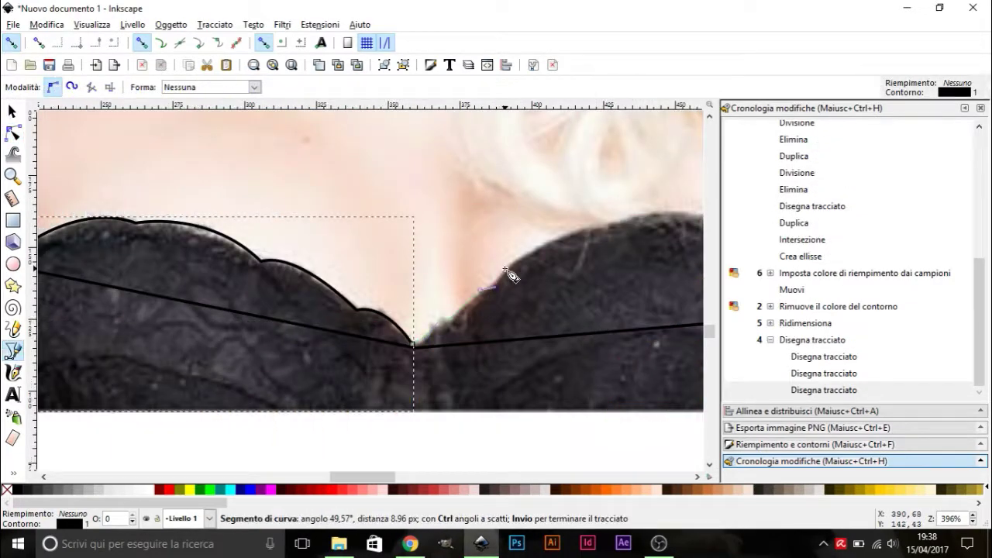
# Step: Trace the bustier's scalloped top edge across the cup to where it meets the side
pyautogui.scroll(3, 508, 273)
pyautogui.hscroll(8, 508, 273)
pyautogui.click(299, 342)
pyautogui.press('Return')
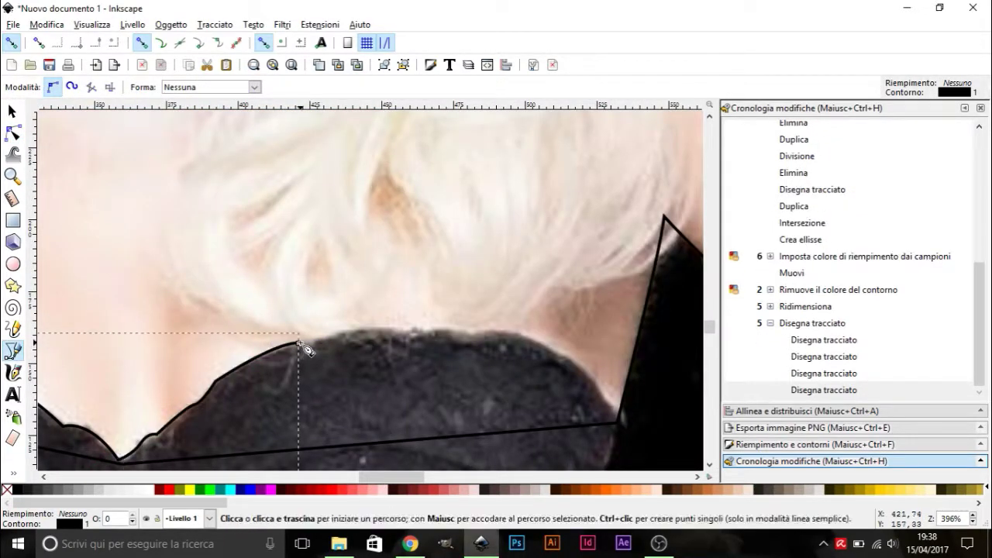
pyautogui.moveTo(408, 330); pyautogui.dragTo(415, 330)
pyautogui.press('Return')
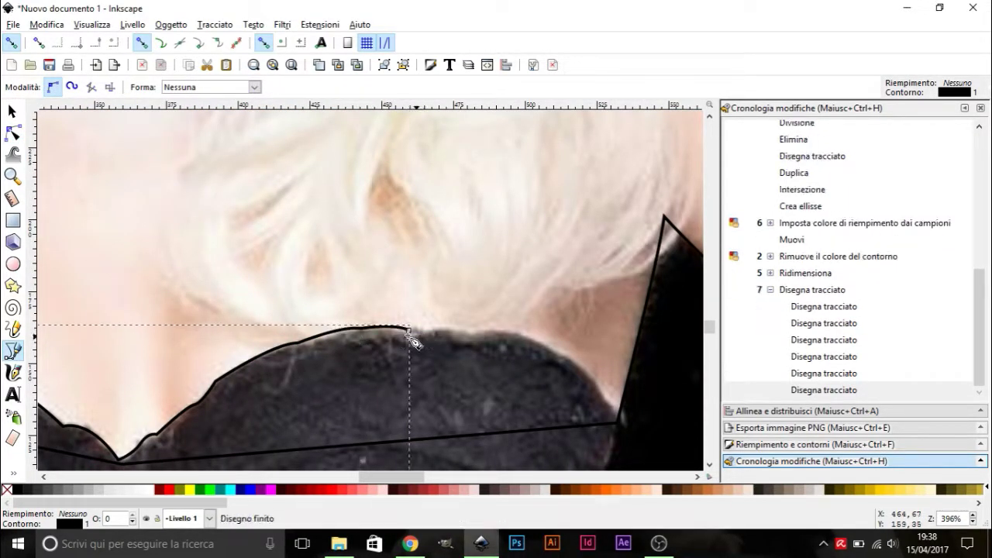
pyautogui.click(408, 329)
pyautogui.moveTo(558, 357); pyautogui.dragTo(609, 410)
pyautogui.press('Return')
pyautogui.click(558, 357)
pyautogui.press('Return')
# Step: Carry the bustier outline down its side
pyautogui.scroll(-3, 609, 403)
pyautogui.click(605, 281)
pyautogui.moveTo(618, 306); pyautogui.dragTo(624, 313)
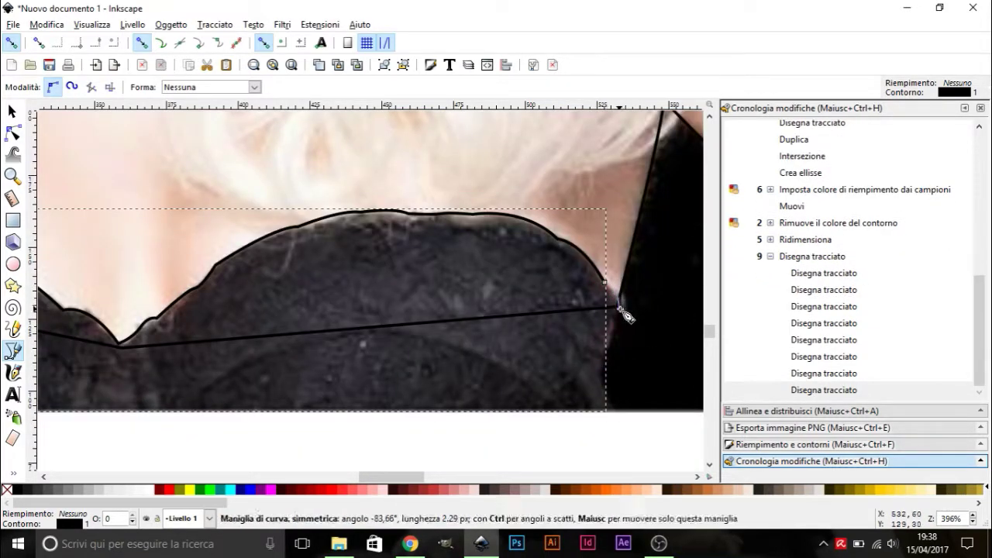
pyautogui.moveTo(600, 375); pyautogui.dragTo(628, 428)
pyautogui.press('Return')
pyautogui.click(600, 375)
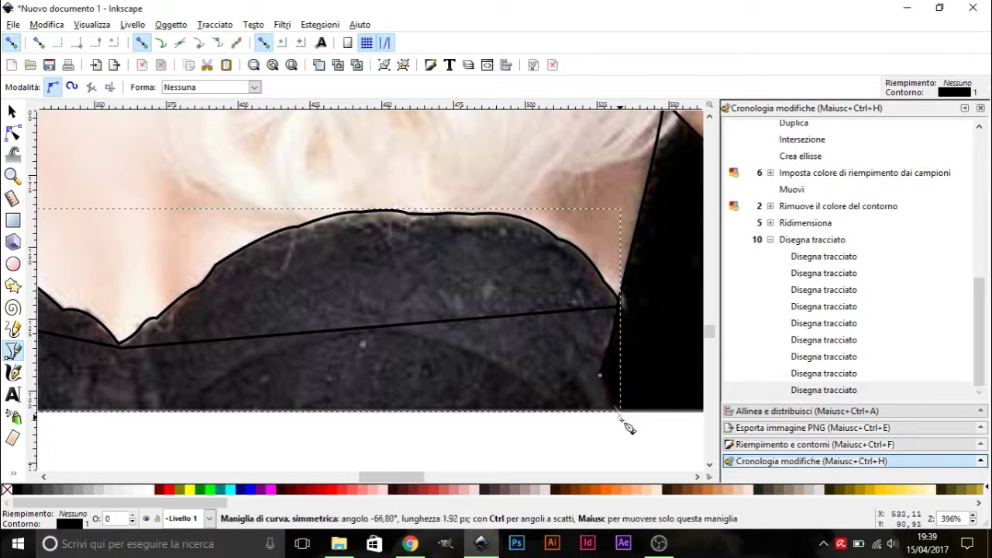
pyautogui.press('Return')
# Step: Trace the bottom edge and close the bustier outline into one shape
pyautogui.click(625, 417)
pyautogui.press('-')
pyautogui.press('-')
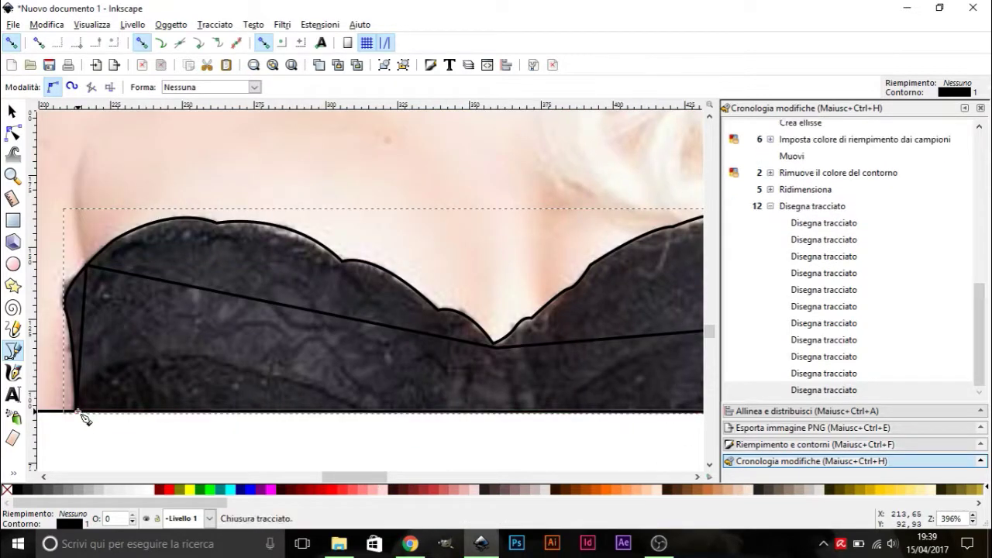
pyautogui.click(80, 412)
pyautogui.press('Return')
# Step: Trace the arch of the left eyebrow and join it to its lower edge
pyautogui.scroll(3, 370, 262)
pyautogui.scroll(5, 368, 244)
pyautogui.scroll(3, 367, 244)
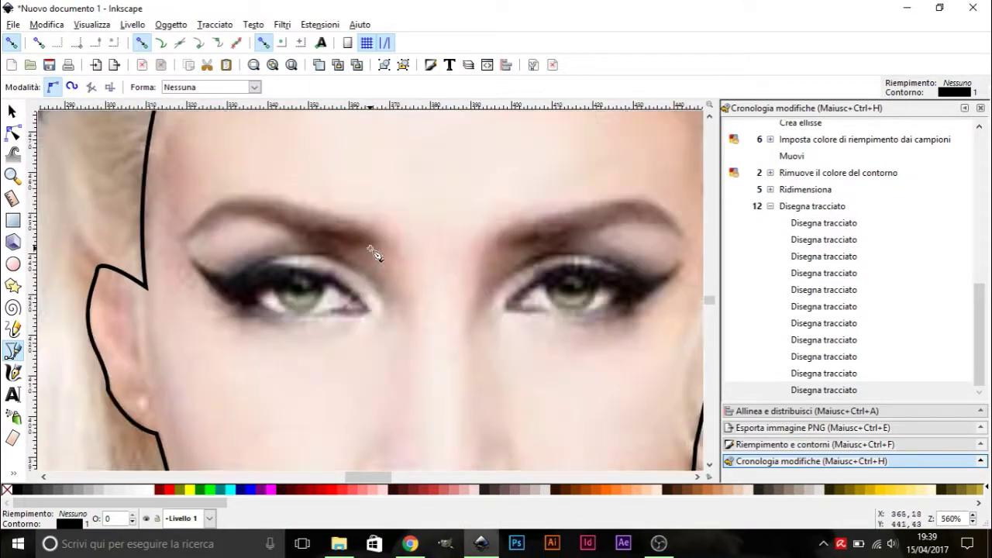
pyautogui.moveTo(374, 247); pyautogui.dragTo(265, 222)
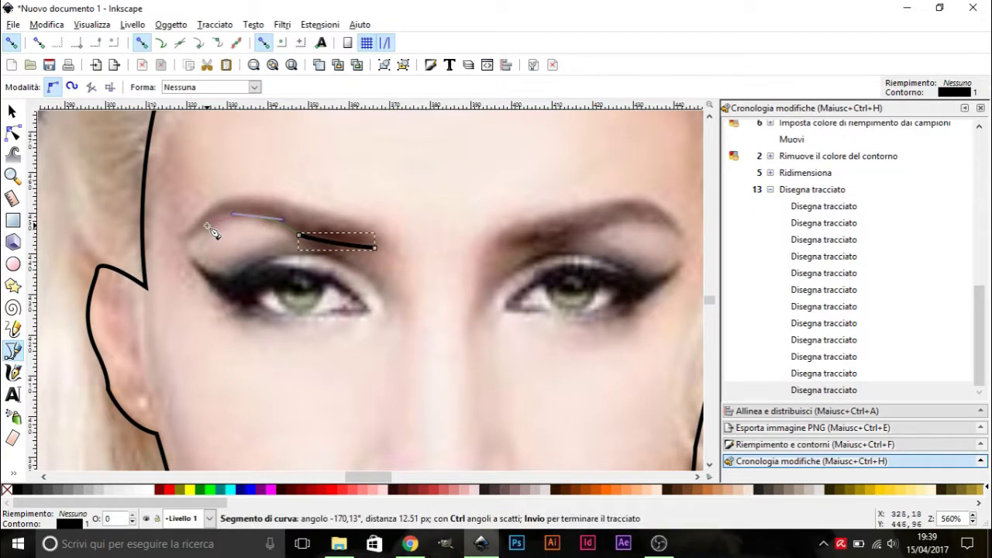
pyautogui.moveTo(188, 245); pyautogui.dragTo(160, 273)
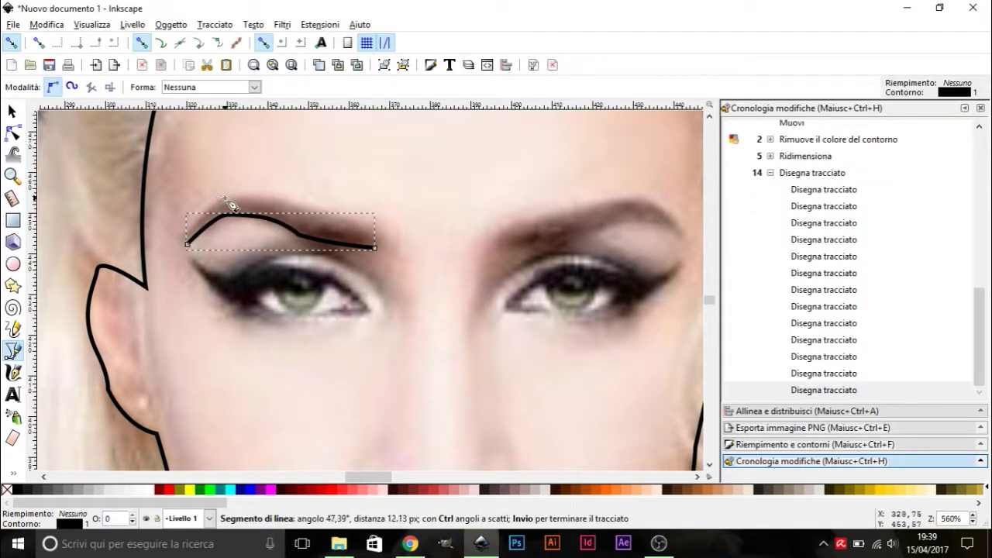
pyautogui.moveTo(225, 199); pyautogui.dragTo(242, 190)
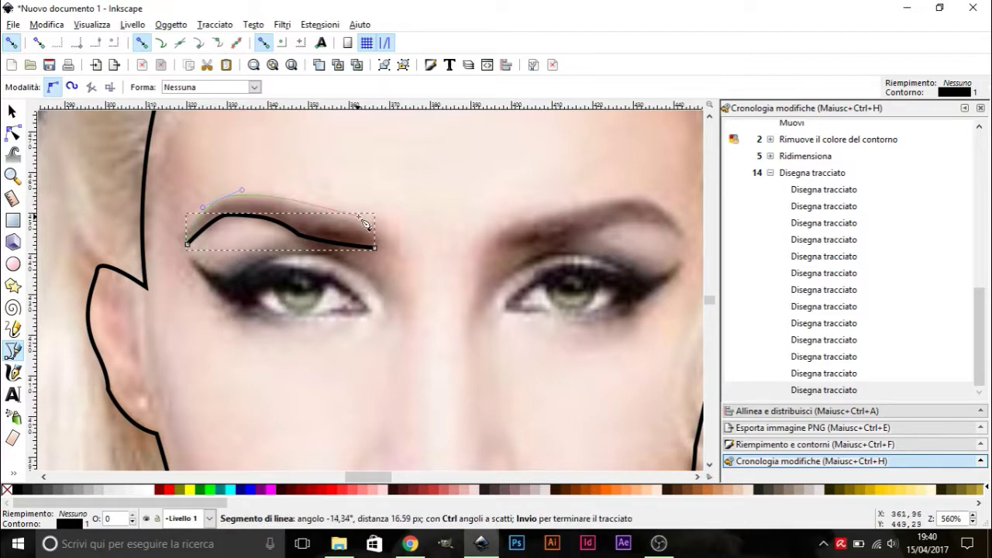
pyautogui.moveTo(375, 219); pyautogui.dragTo(421, 226)
pyautogui.click(375, 248)
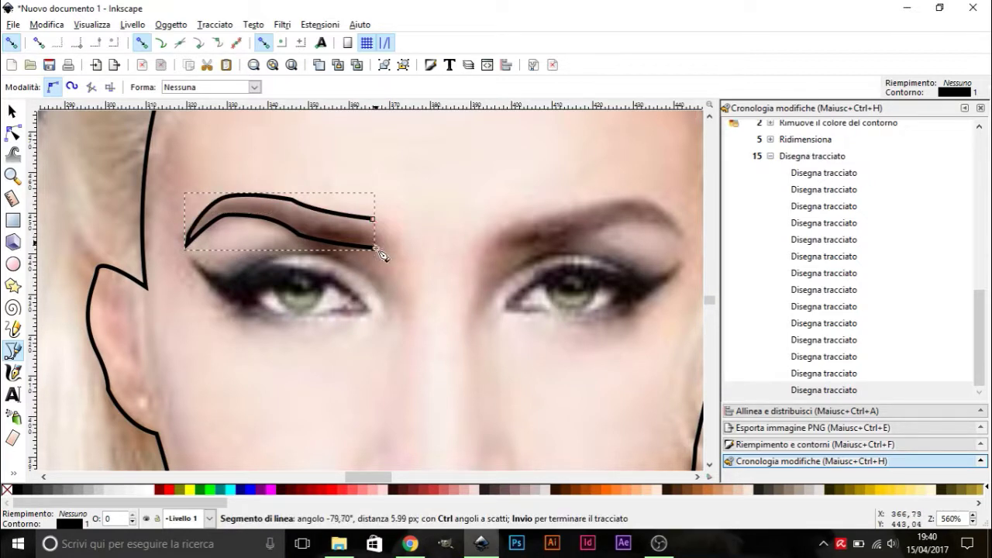
# Step: Draw the second eyebrow's curved outline and close it
pyautogui.scroll(-1, 413, 282)
pyautogui.moveTo(391, 261); pyautogui.dragTo(380, 271)
pyautogui.scroll(-1, 409, 266)
pyautogui.scroll(2, 454, 248)
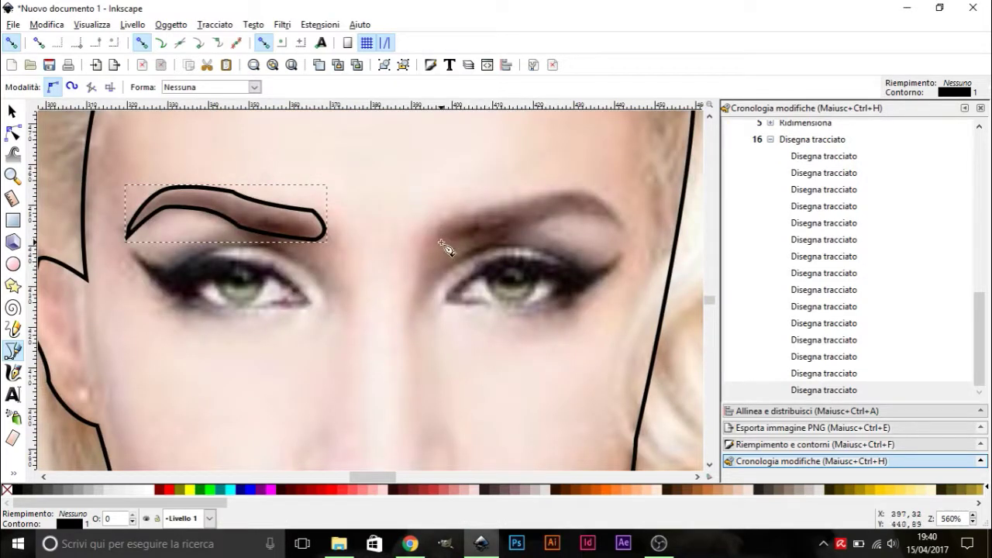
pyautogui.moveTo(441, 242); pyautogui.dragTo(496, 207)
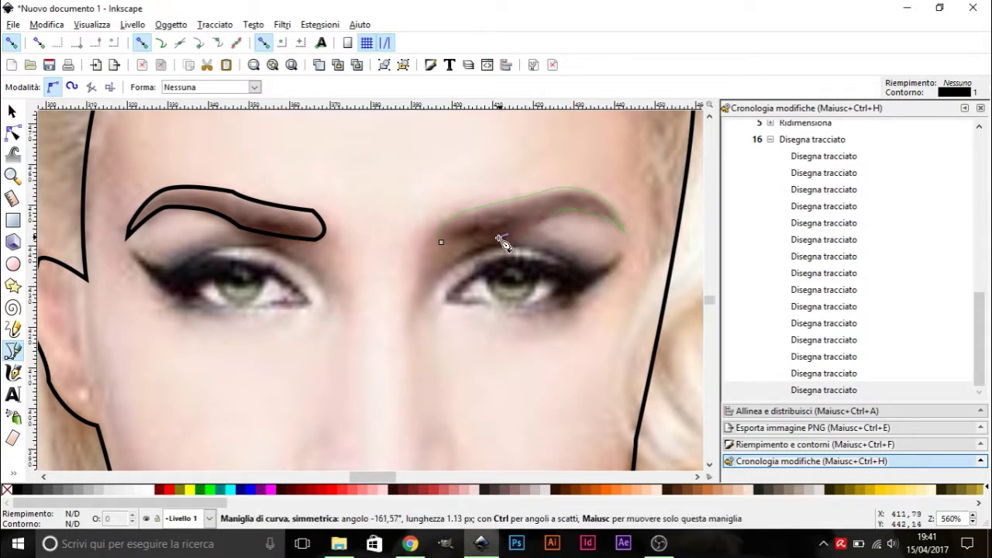
pyautogui.moveTo(413, 248); pyautogui.dragTo(413, 249)
# Step: Reshape the right eyebrow's curve with the Node tool and select the left eyebrow for editing
pyautogui.scroll(-2, 432, 310)
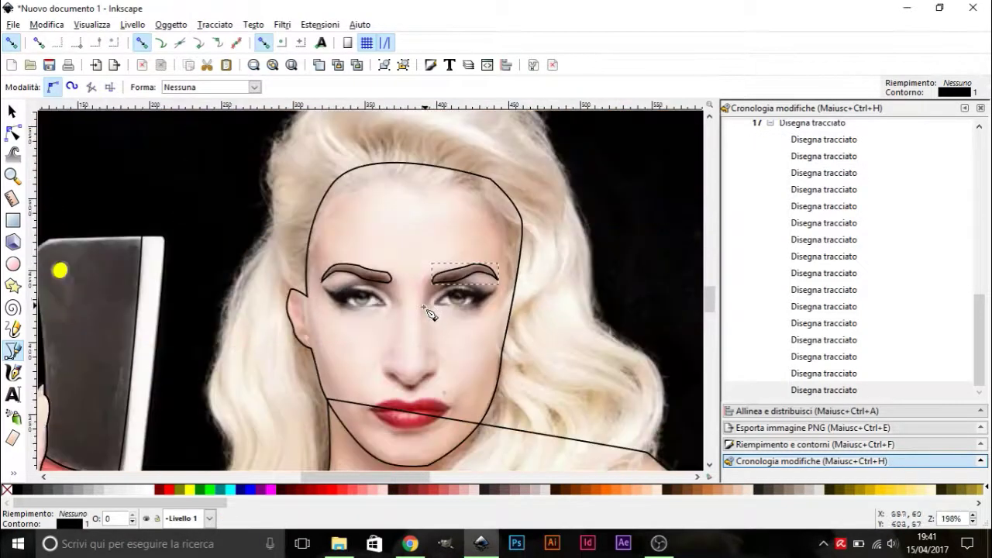
pyautogui.scroll(2, 432, 311)
pyautogui.press('n')
pyautogui.click(487, 260)
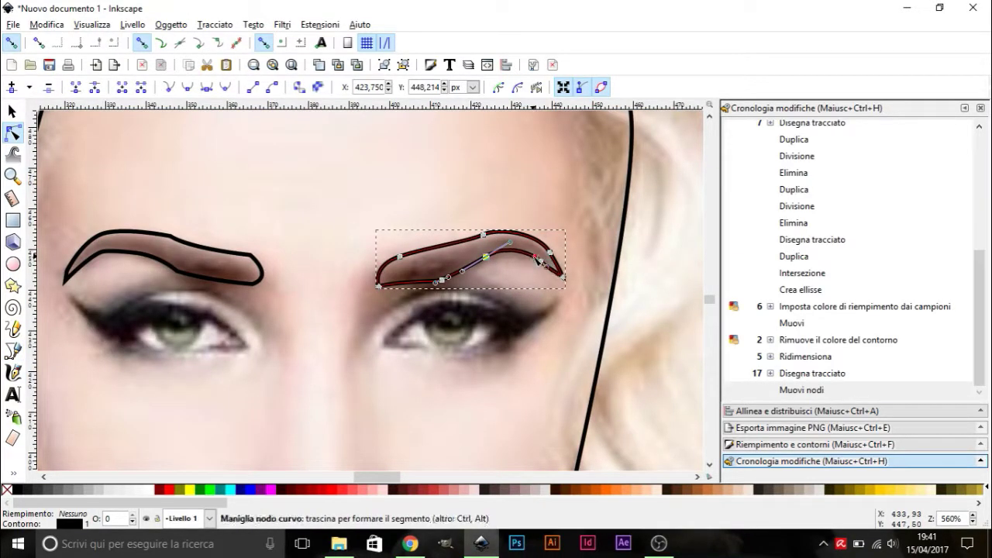
pyautogui.moveTo(490, 260); pyautogui.dragTo(554, 283)
pyautogui.scroll(4, 546, 271)
pyautogui.scroll(-4, 553, 273)
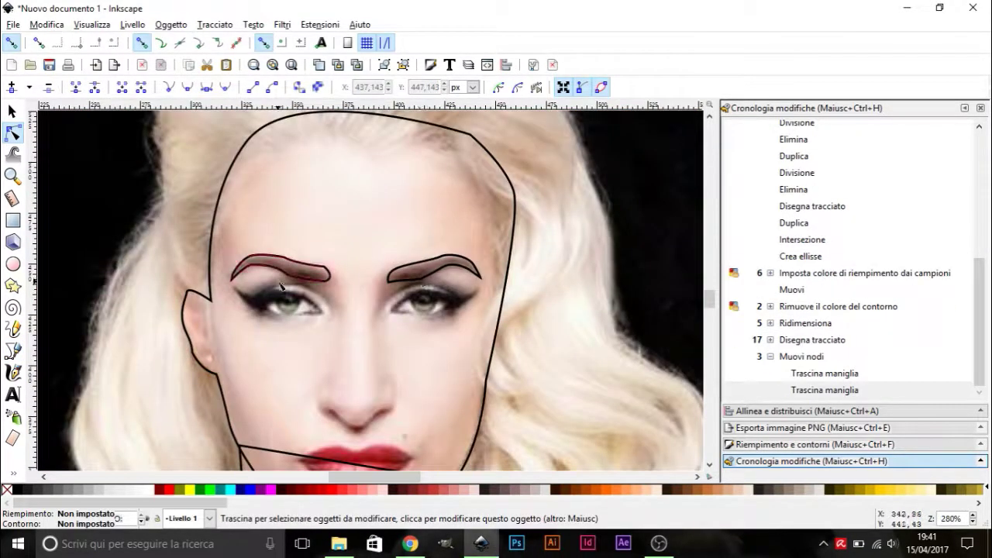
pyautogui.scroll(4, 288, 266)
pyautogui.click(288, 266)
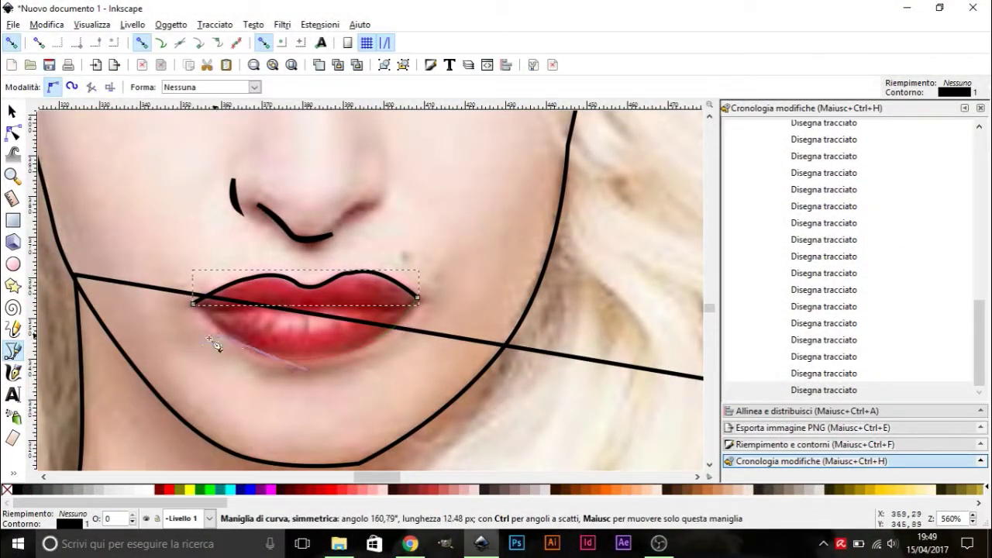
# Step: Close the lip outline into one shape along the lower lip
pyautogui.press('Return')
pyautogui.click(13, 133)
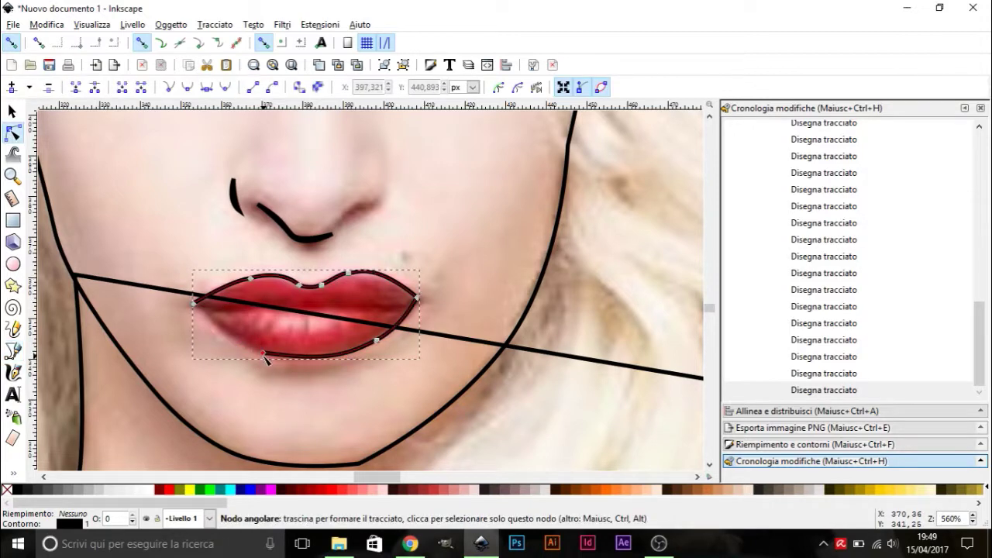
pyautogui.press('b')
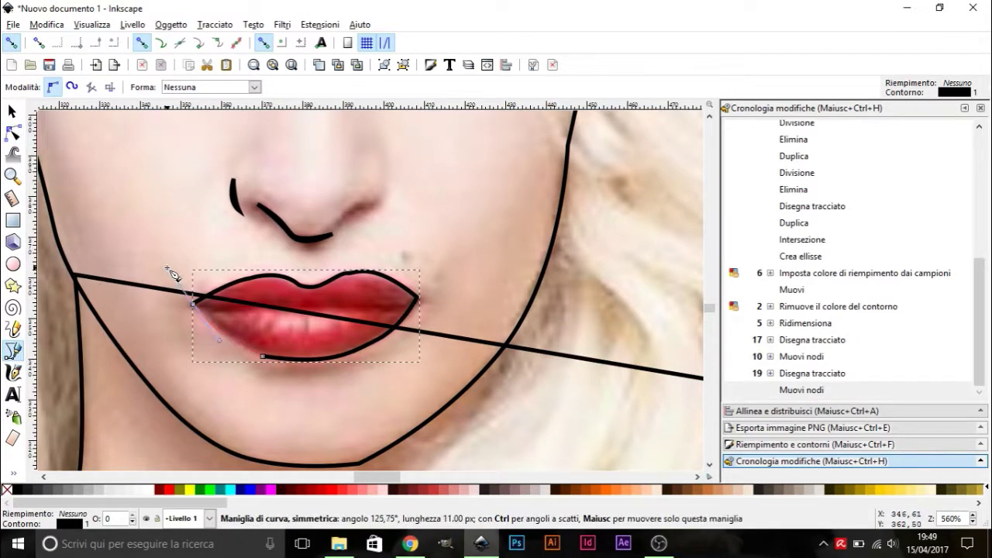
pyautogui.moveTo(173, 273); pyautogui.dragTo(173, 275)
# Step: Reshape the lower-lip nodes and curve to fit the lip, and begin a line along the mouth
pyautogui.press('n')
pyautogui.moveTo(265, 358); pyautogui.dragTo(268, 358)
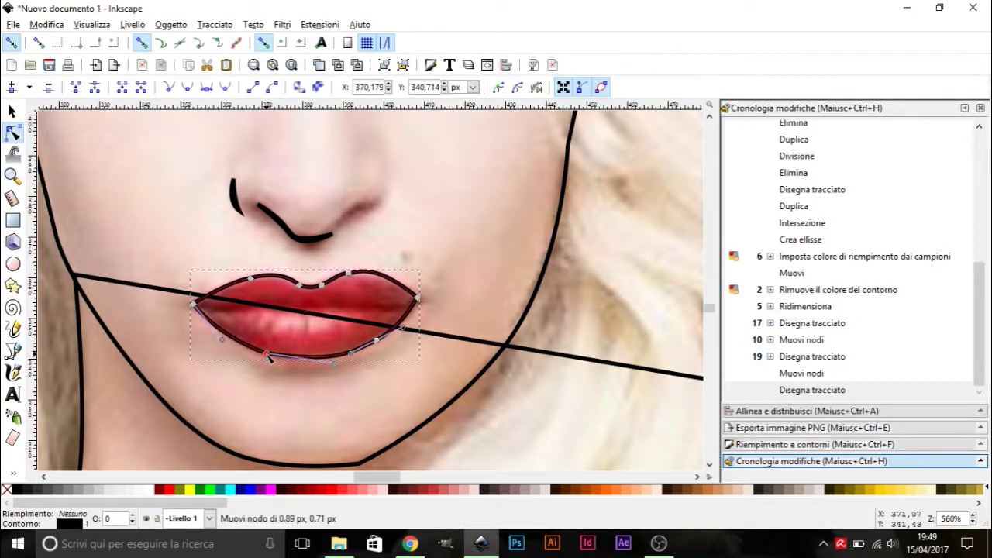
pyautogui.moveTo(338, 369); pyautogui.dragTo(325, 357)
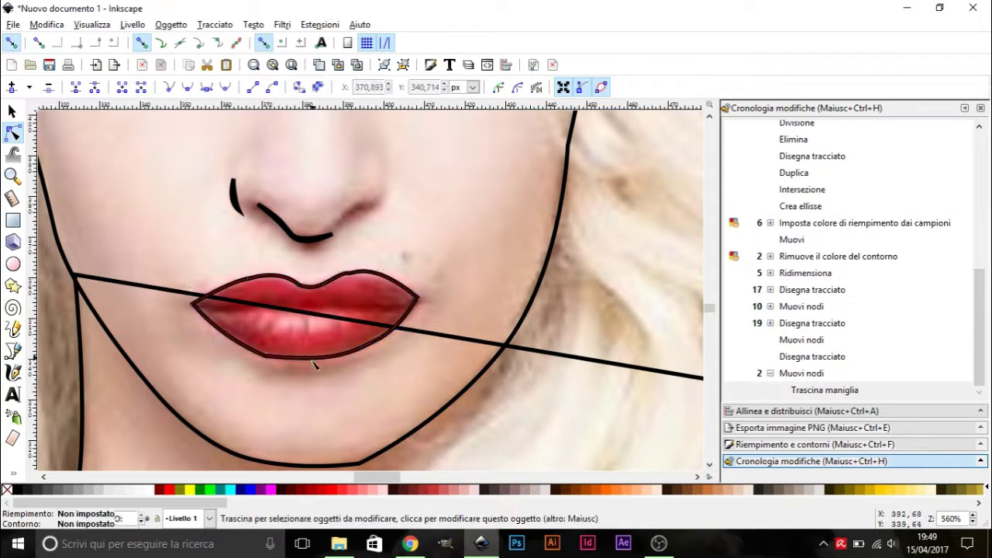
pyautogui.press('b')
pyautogui.click(251, 311)
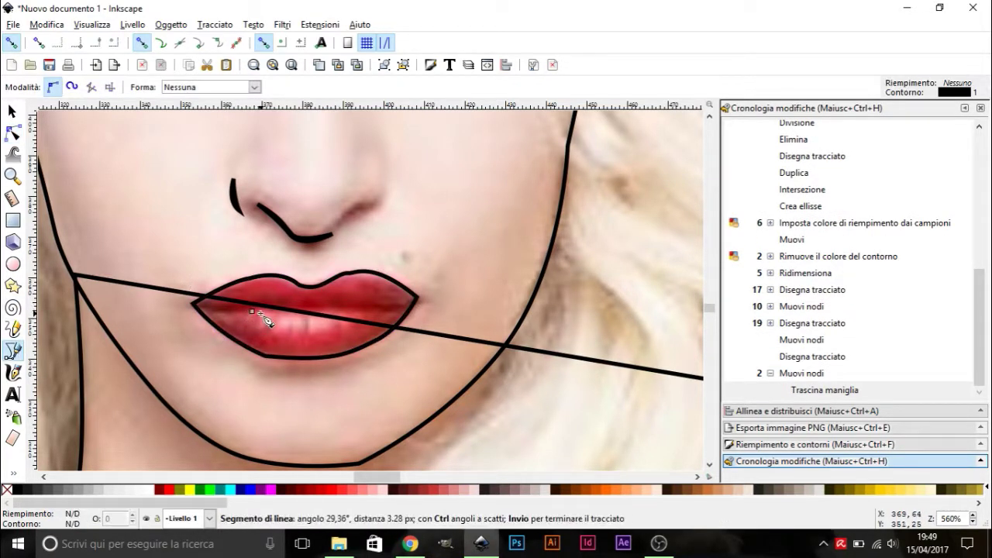
# Step: Add a point to the mouth line, select more hair strokes, then zoom out to the whole illustration
pyautogui.click(337, 330)
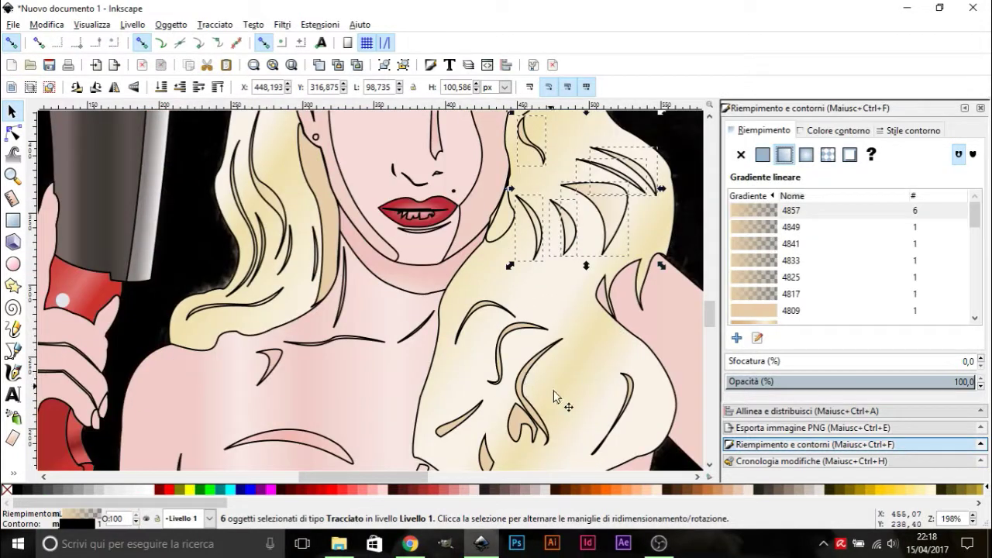
pyautogui.keyDown('shift'); pyautogui.click(478, 312); pyautogui.keyUp('shift')
pyautogui.keyDown('shift'); pyautogui.click(478, 410); pyautogui.keyUp('shift')
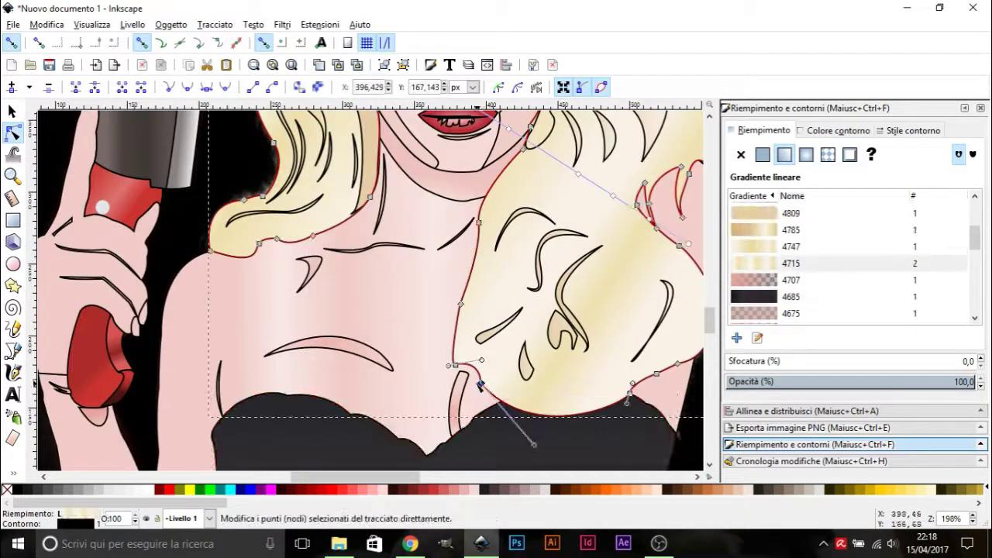
pyautogui.press('Escape')
pyautogui.keyDown('ctrl'); pyautogui.scroll(-3, 649, 343); pyautogui.keyUp('ctrl')
# Step: Rubber-band select all the illustration's shapes beside the photo
pyautogui.keyDown('ctrl'); pyautogui.scroll(-1, 649, 344); pyautogui.keyUp('ctrl')
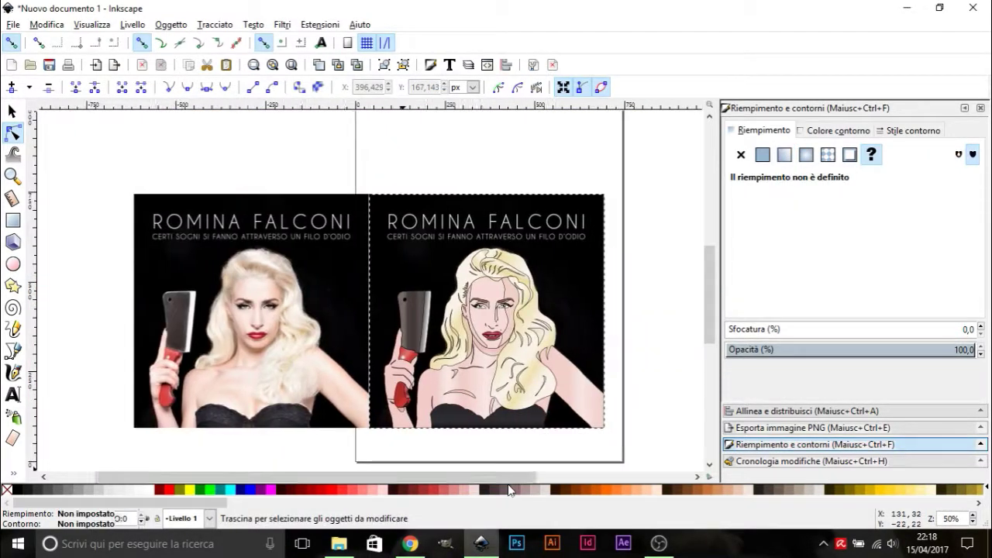
pyautogui.keyDown('ctrl'); pyautogui.scroll(3, 537, 458); pyautogui.keyUp('ctrl')
pyautogui.keyDown('ctrl'); pyautogui.scroll(-3, 537, 458); pyautogui.keyUp('ctrl')
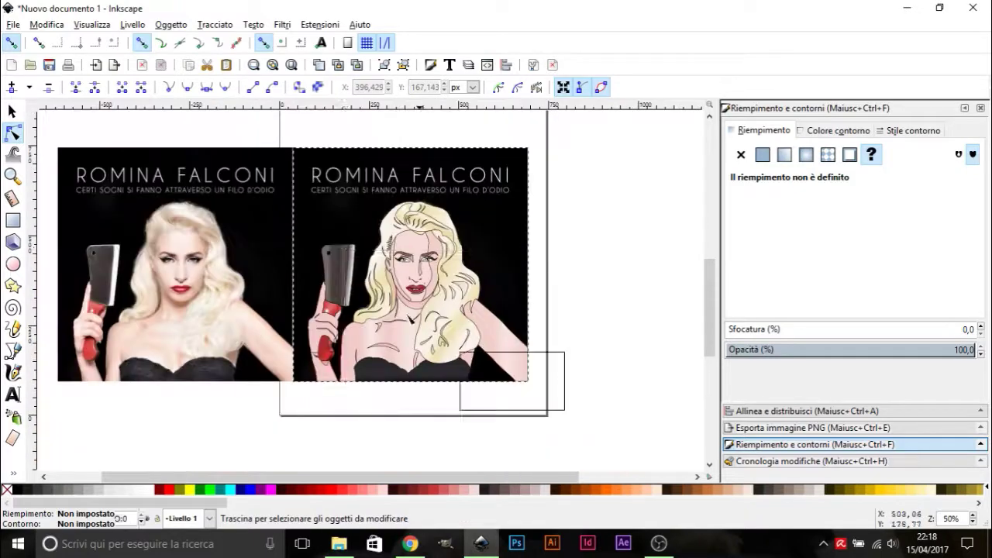
pyautogui.moveTo(566, 410); pyautogui.dragTo(469, 373)
# Step: Zoom in to inspect the small nose shading shape, then deselect it
pyautogui.keyDown('ctrl'); pyautogui.scroll(3, 450, 421); pyautogui.keyUp('ctrl')
pyautogui.keyDown('ctrl'); pyautogui.scroll(2, 434, 404); pyautogui.keyUp('ctrl')
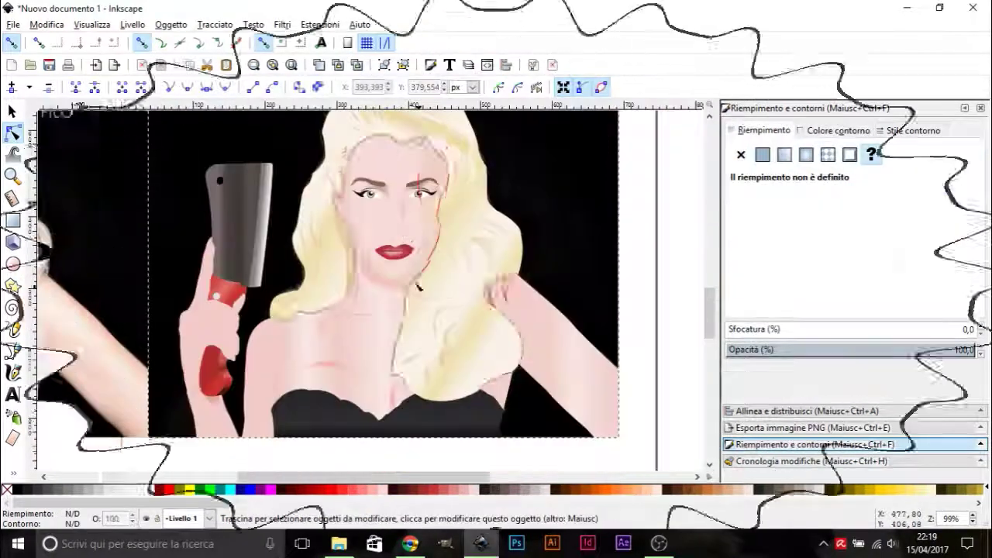
pyautogui.keyDown('ctrl'); pyautogui.scroll(1, 401, 360); pyautogui.keyUp('ctrl')
pyautogui.click(402, 361)
pyautogui.keyDown('ctrl'); pyautogui.scroll(3, 402, 360); pyautogui.keyUp('ctrl')
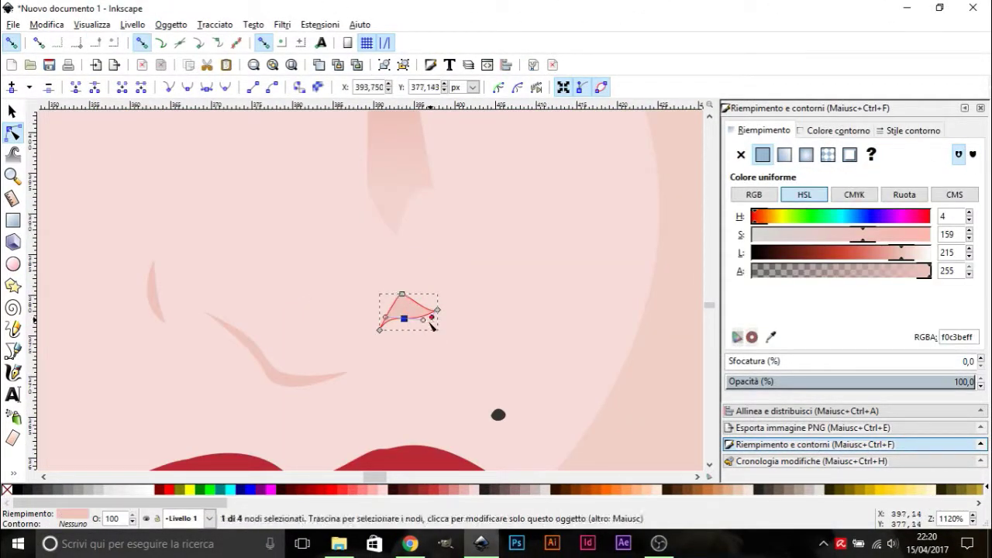
pyautogui.keyDown('ctrl'); pyautogui.scroll(-4, 388, 293); pyautogui.keyUp('ctrl')
pyautogui.keyDown('ctrl'); pyautogui.scroll(-2, 344, 284); pyautogui.keyUp('ctrl')
pyautogui.press('Escape')
pyautogui.keyDown('ctrl'); pyautogui.scroll(-2, 395, 279); pyautogui.keyUp('ctrl')
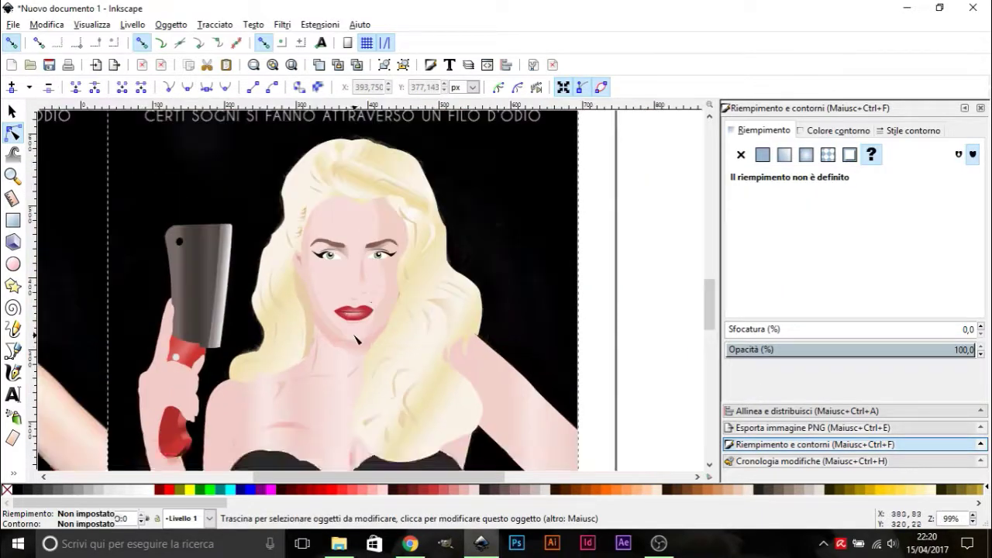
pyautogui.keyDown('ctrl'); pyautogui.scroll(2, 279, 293); pyautogui.keyUp('ctrl')
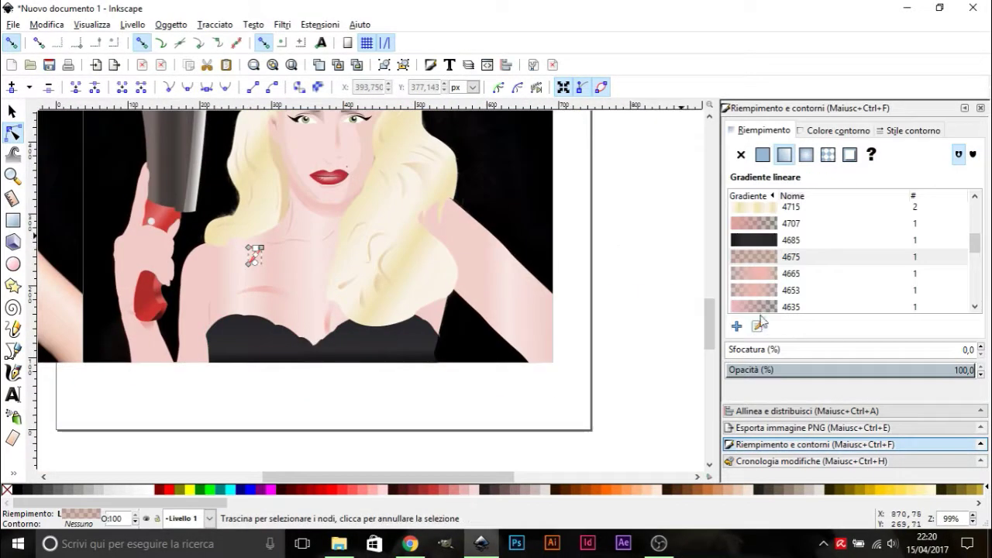
pyautogui.scroll(4, 252, 251)
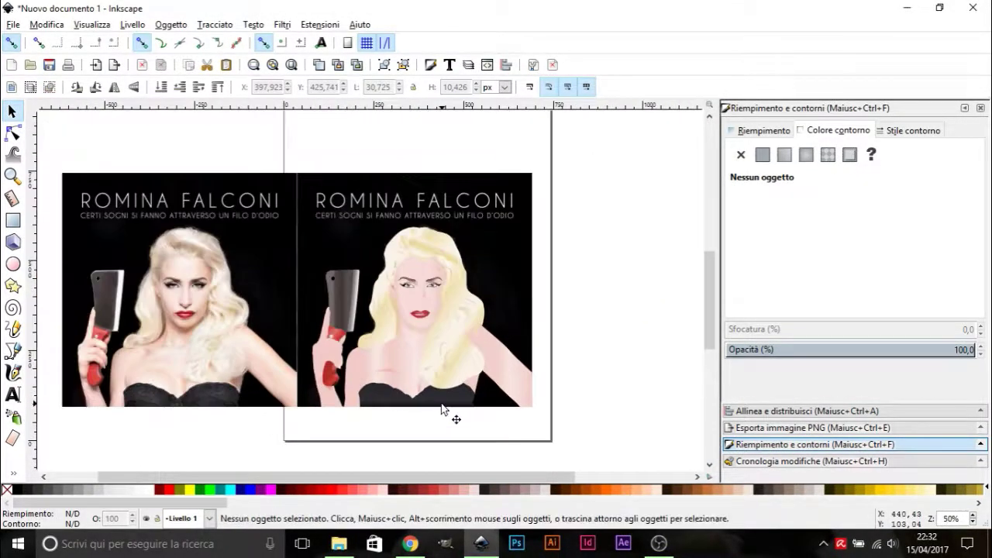
pyautogui.press('n')
pyautogui.scroll(2, 415, 303)
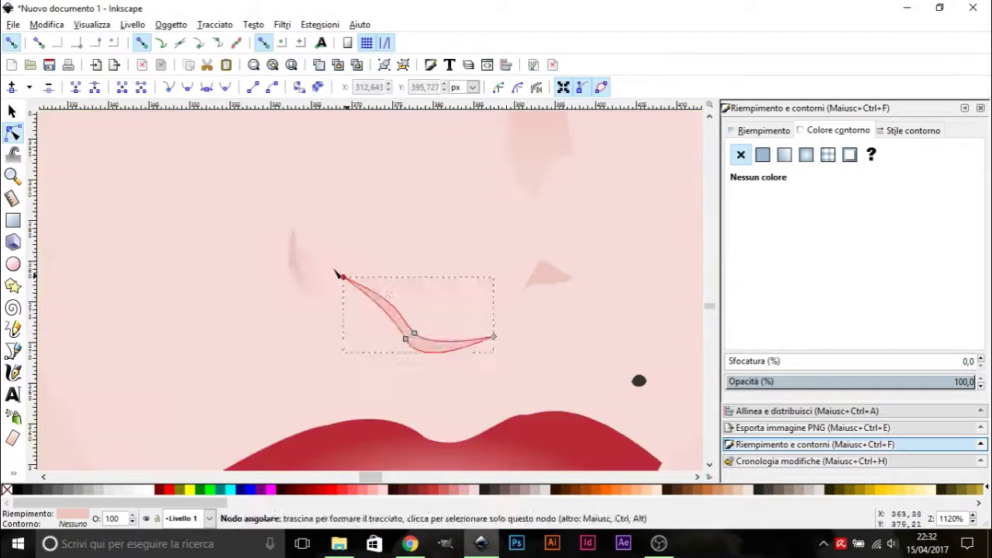